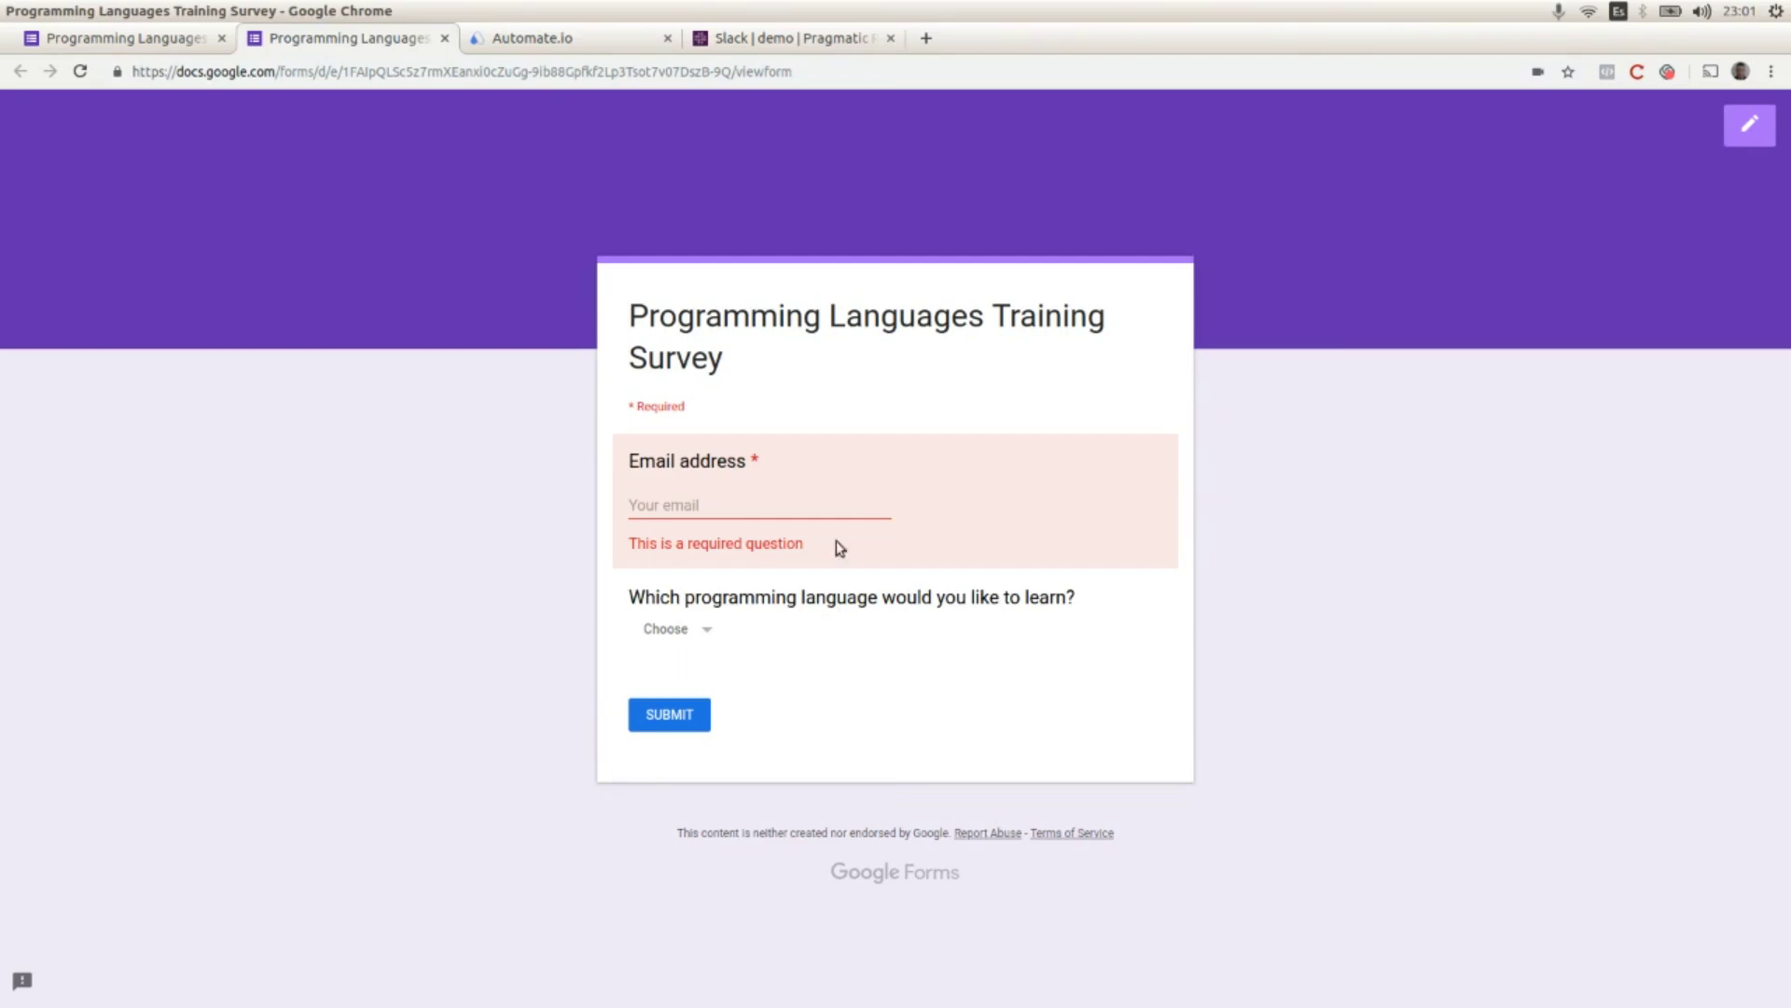
Step: Check the survey's email question and its Golang and Python choices, then view Slack #demo
left_click(658, 501)
left_click(683, 631)
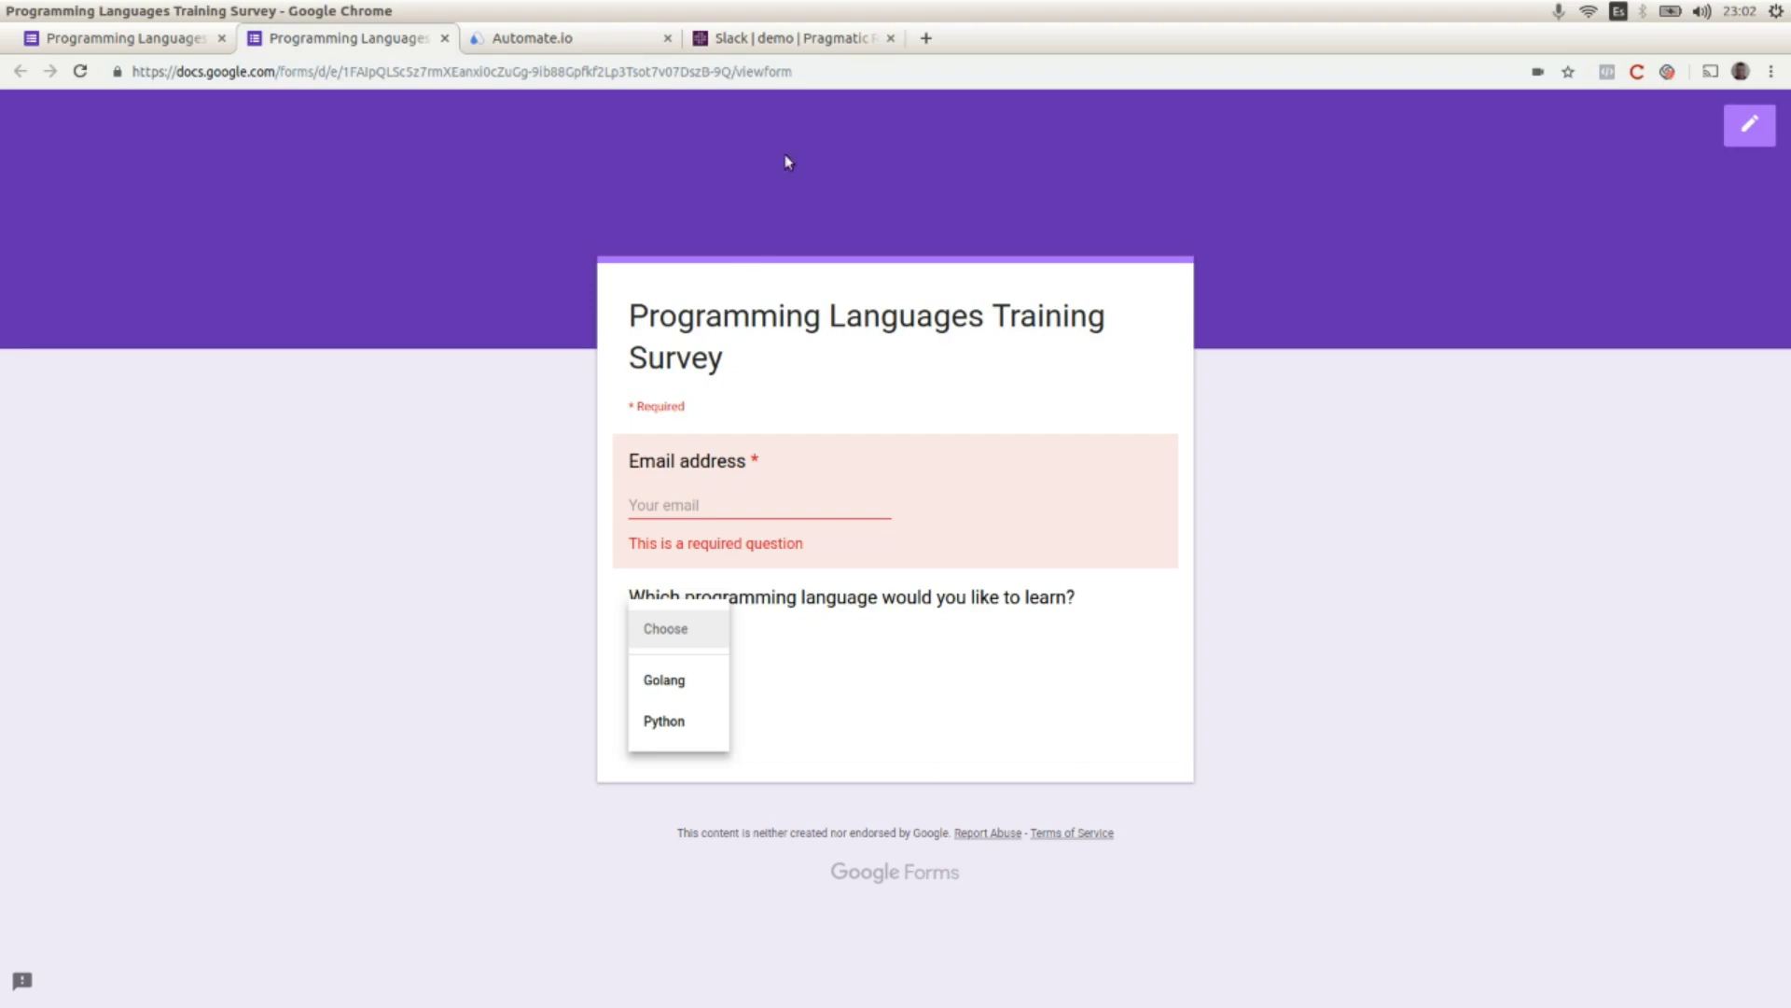
left_click(786, 40)
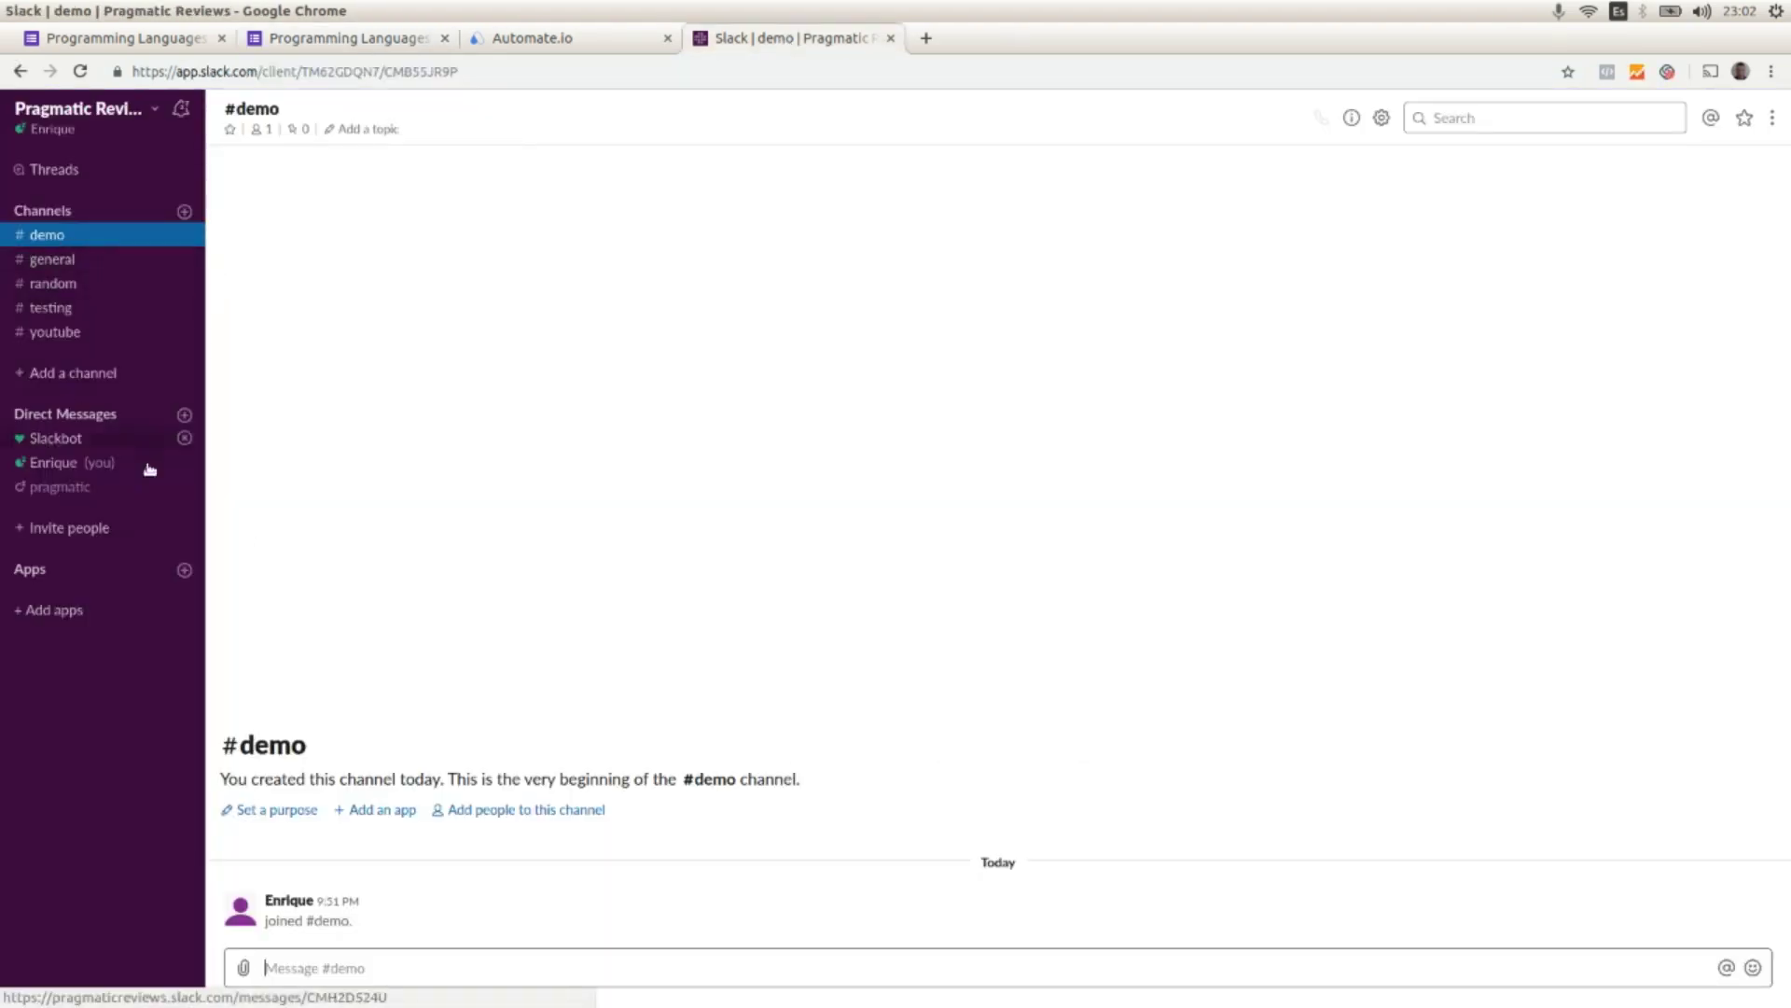
Step: Confirm the Slack #demo channel has no messages yet, then go to Automate.io
left_click(451, 957)
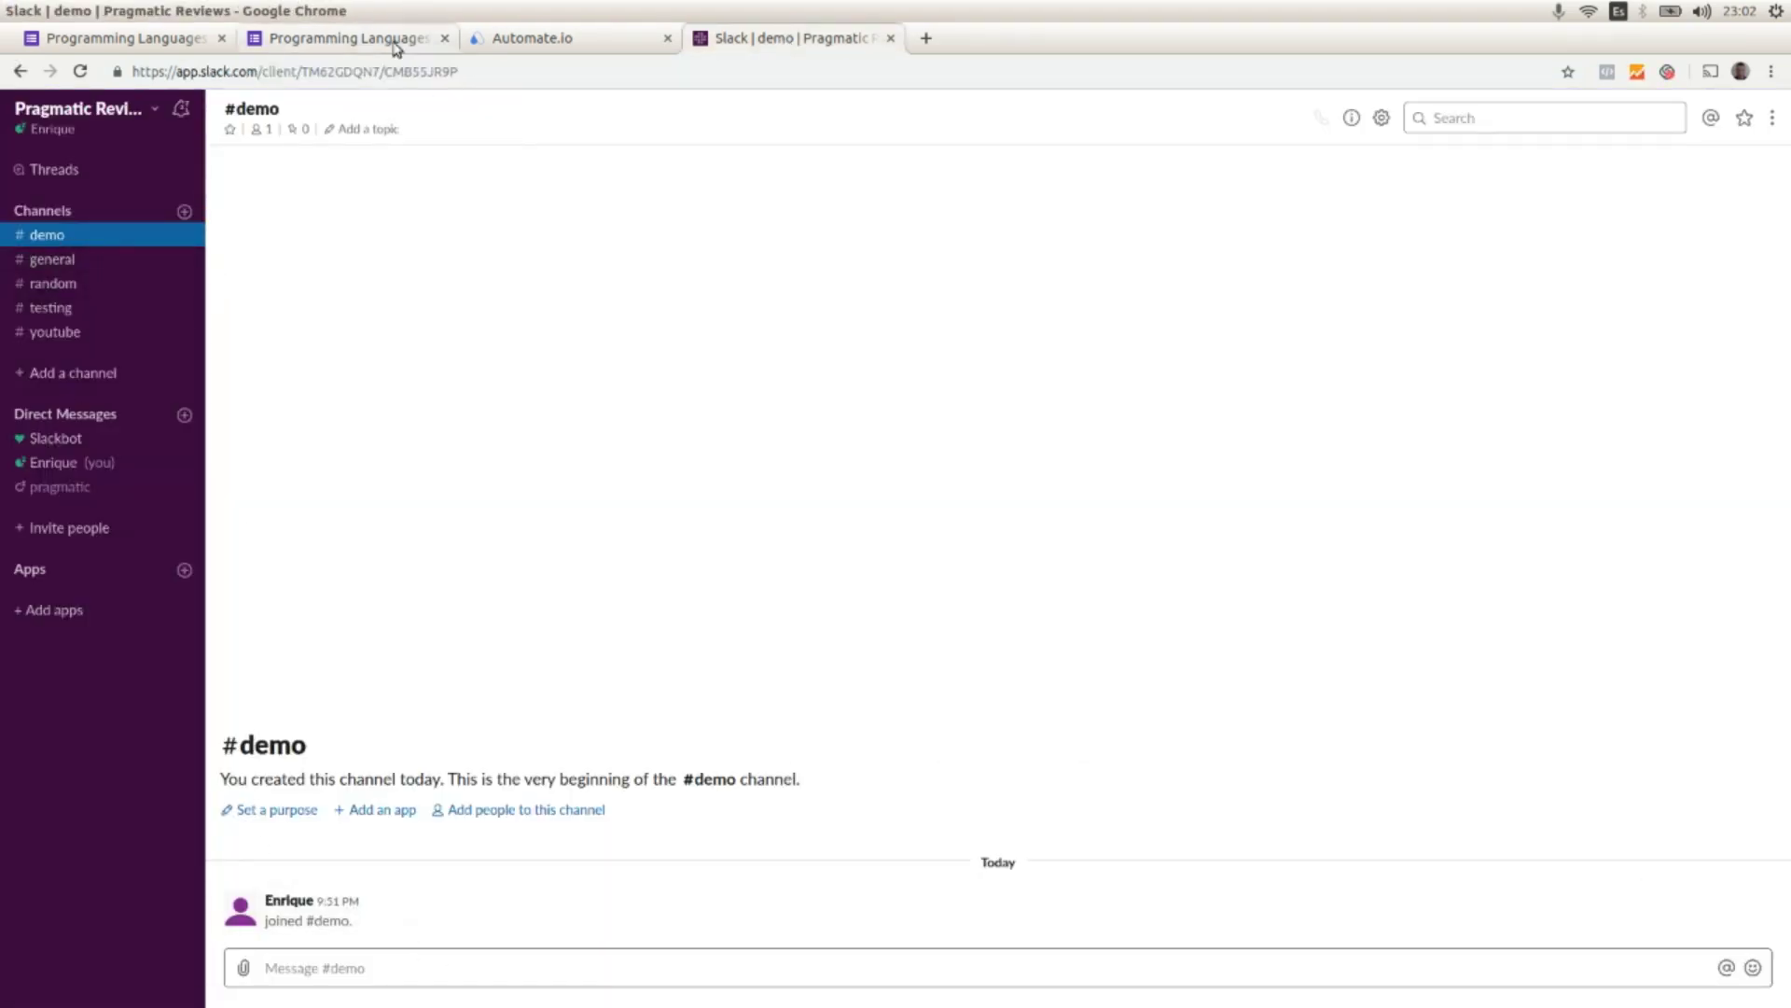
left_click(511, 39)
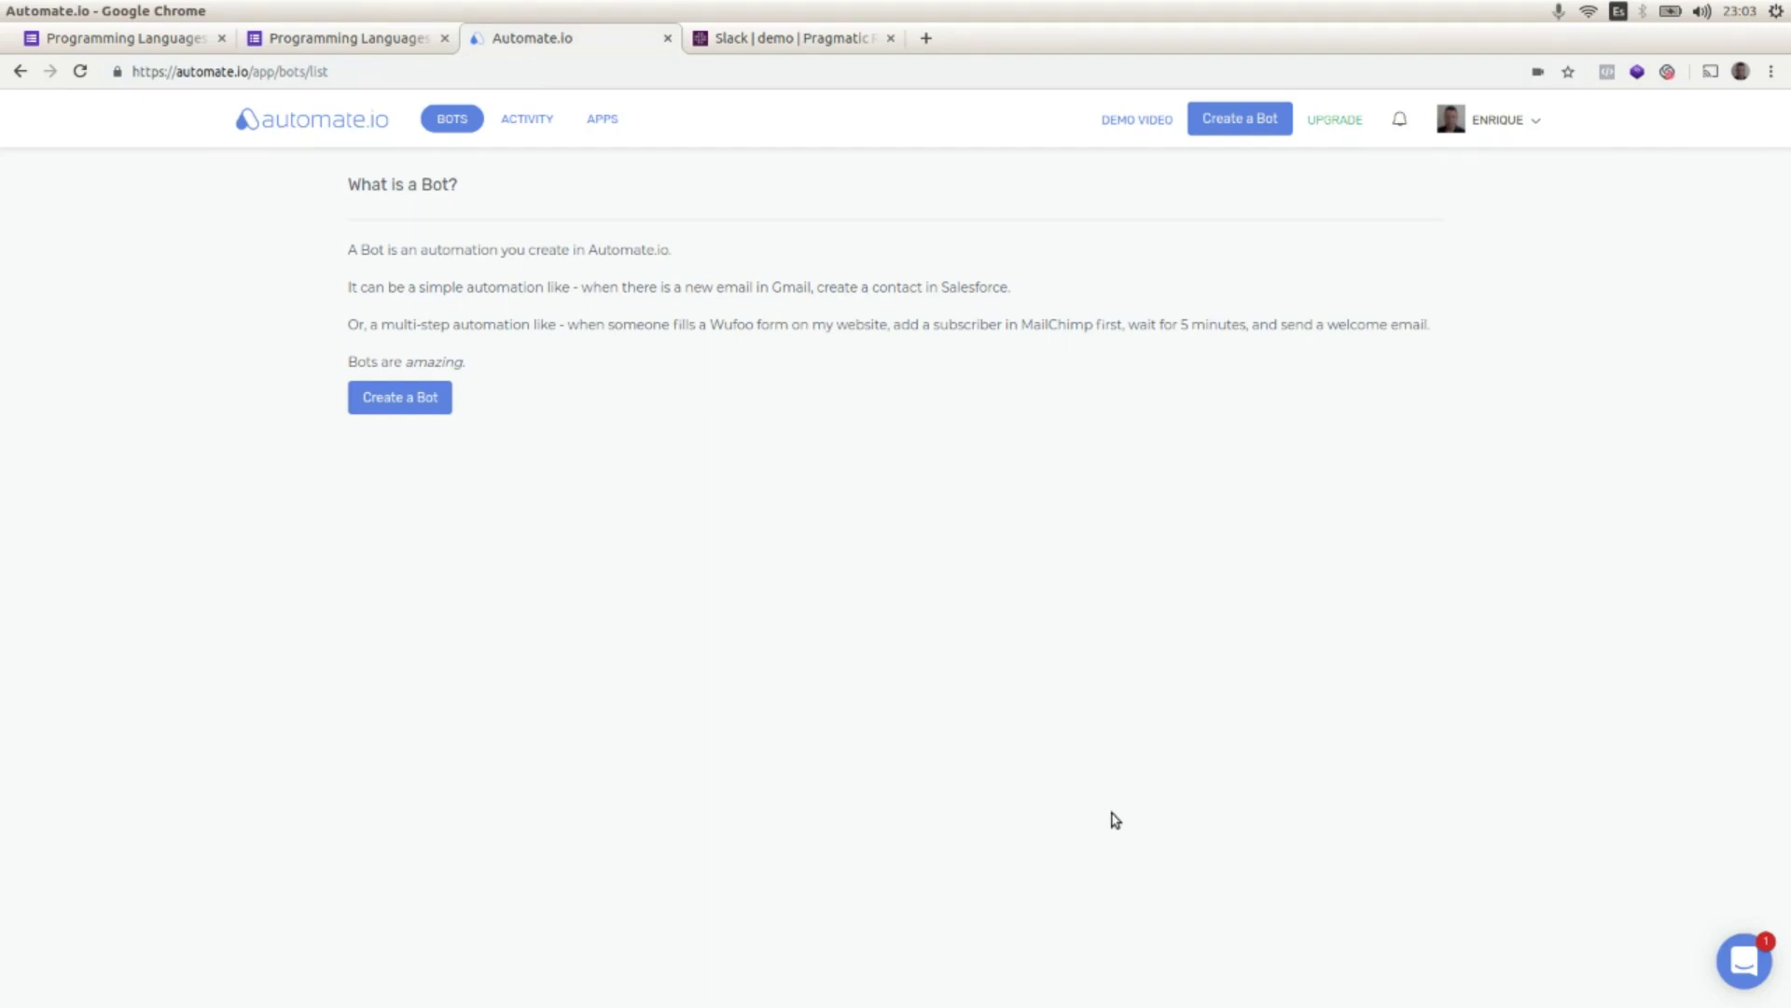
Step: Create a new bot with Google Forms as its trigger app
left_click(416, 403)
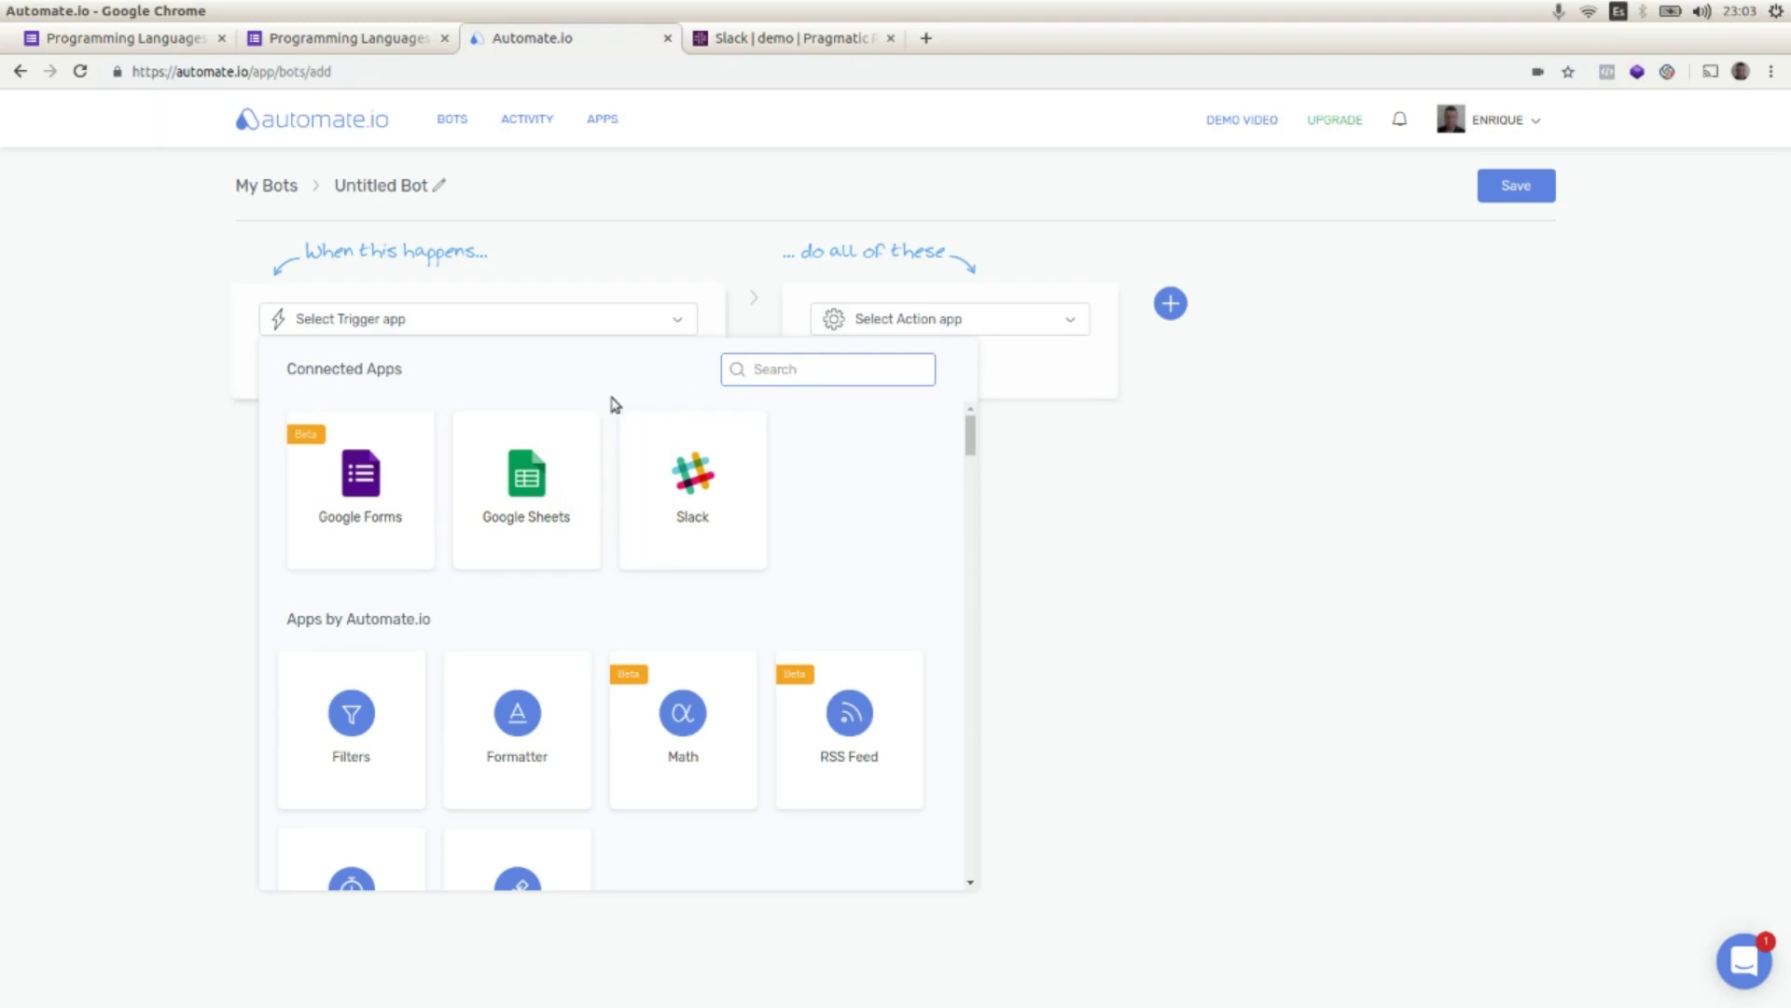
left_click(330, 489)
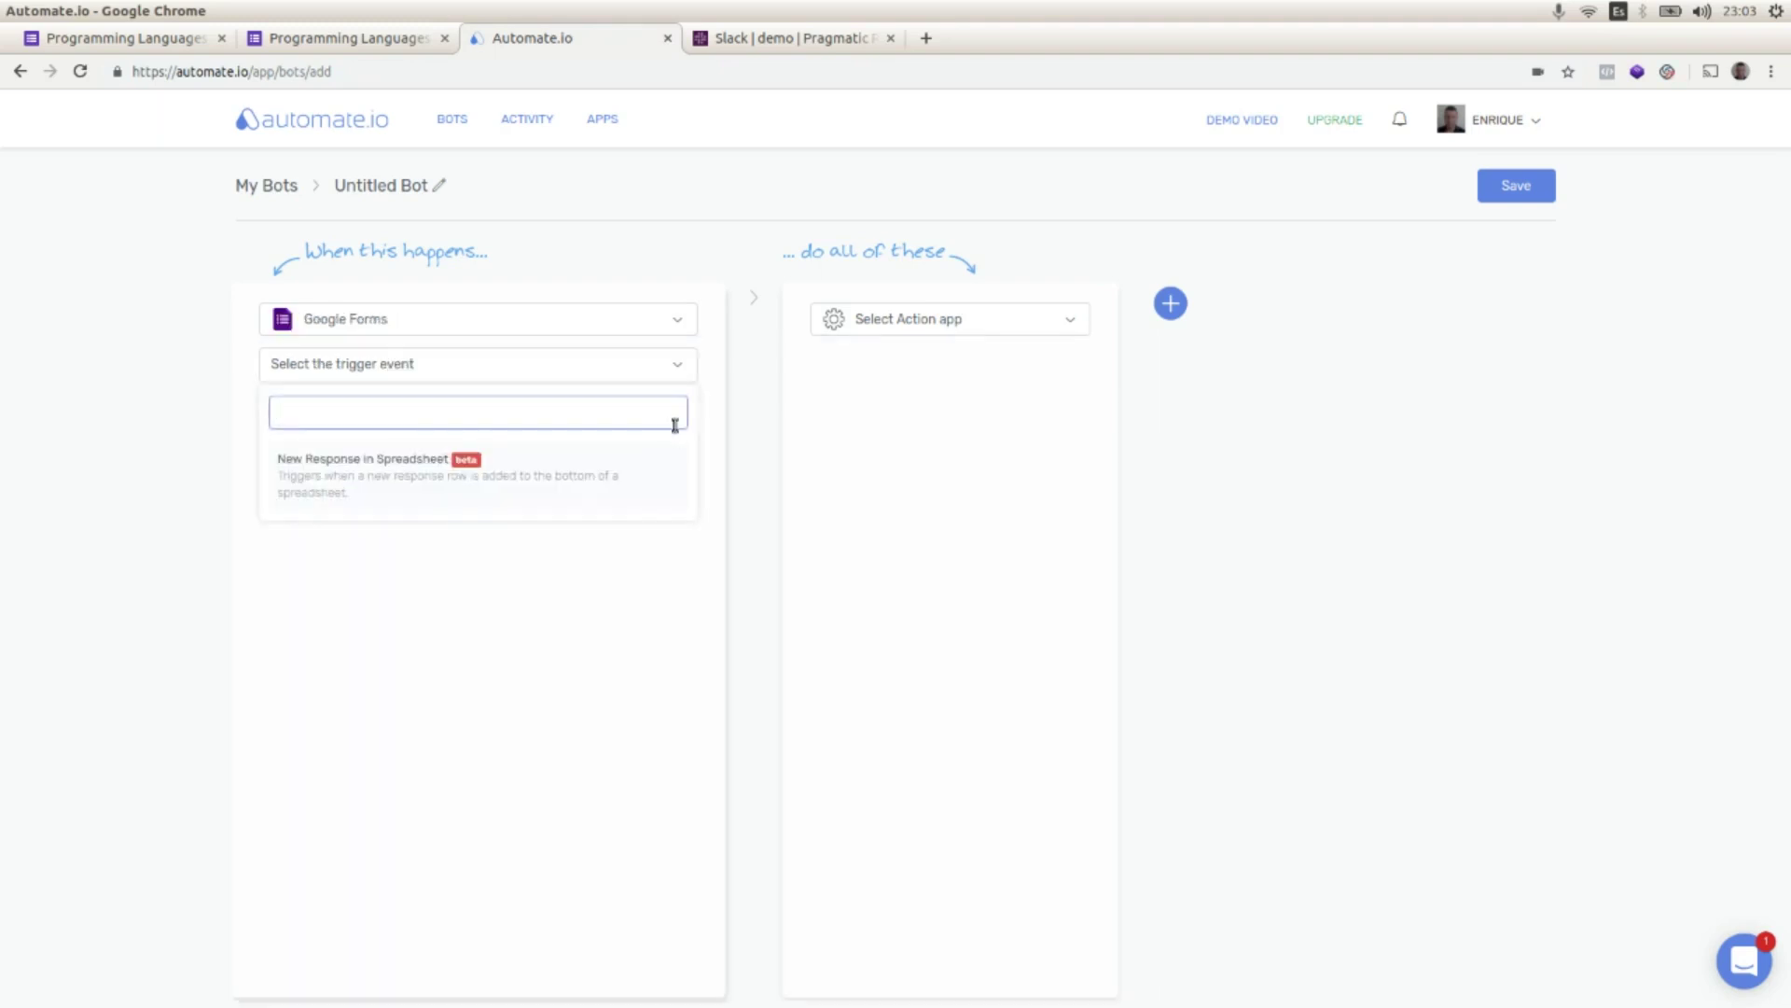
left_click(678, 366)
left_click(677, 365)
Step: Trigger on New Response in Spreadsheet for Programming Languages Survey (Responses), worksheet Form Responses 1
left_click(377, 481)
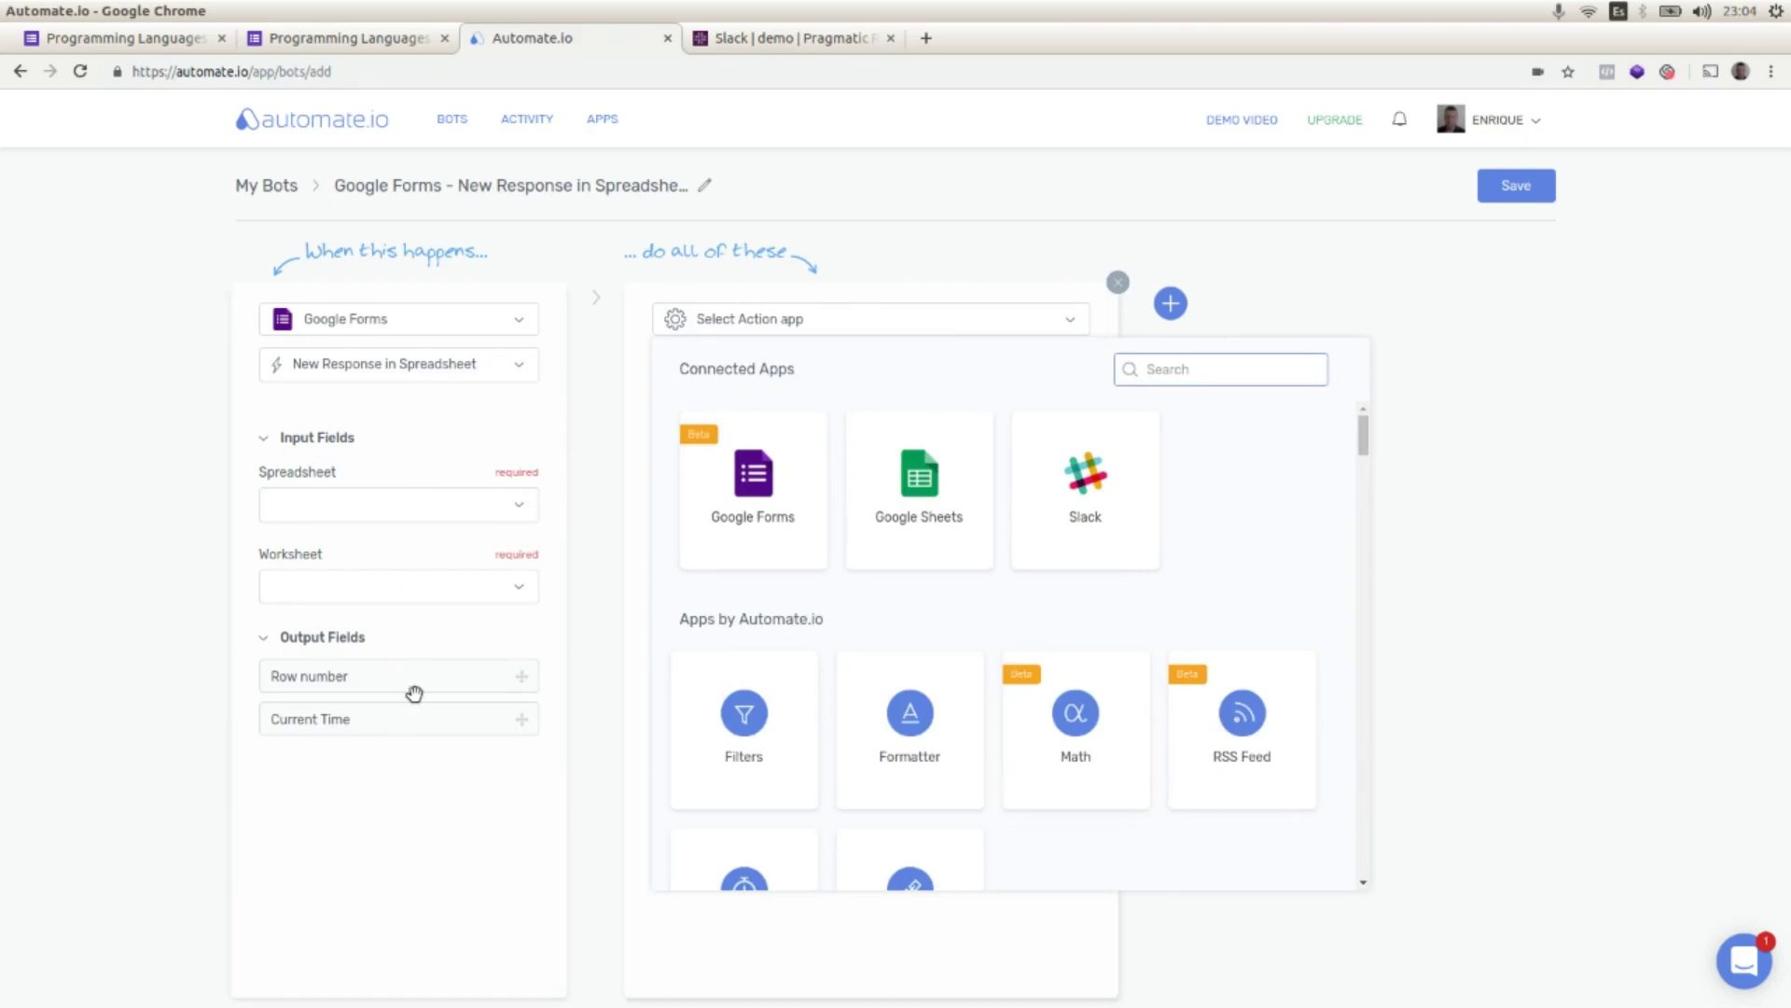
left_click(515, 506)
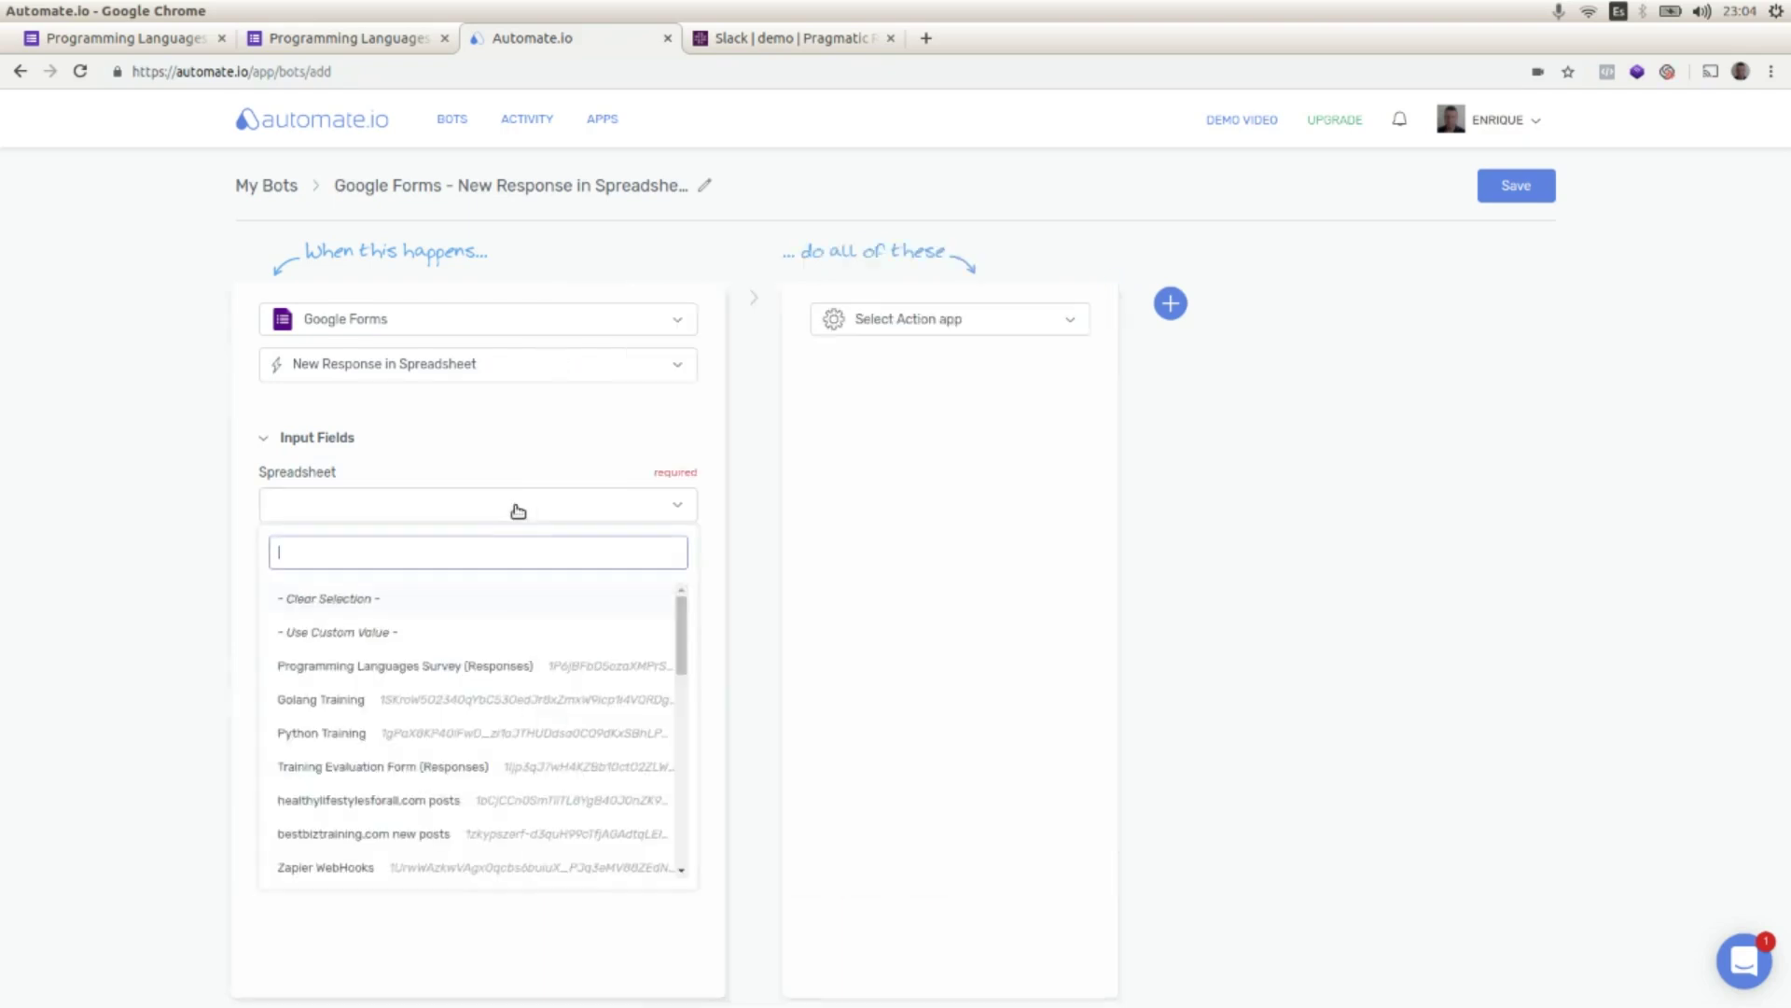
left_click(365, 666)
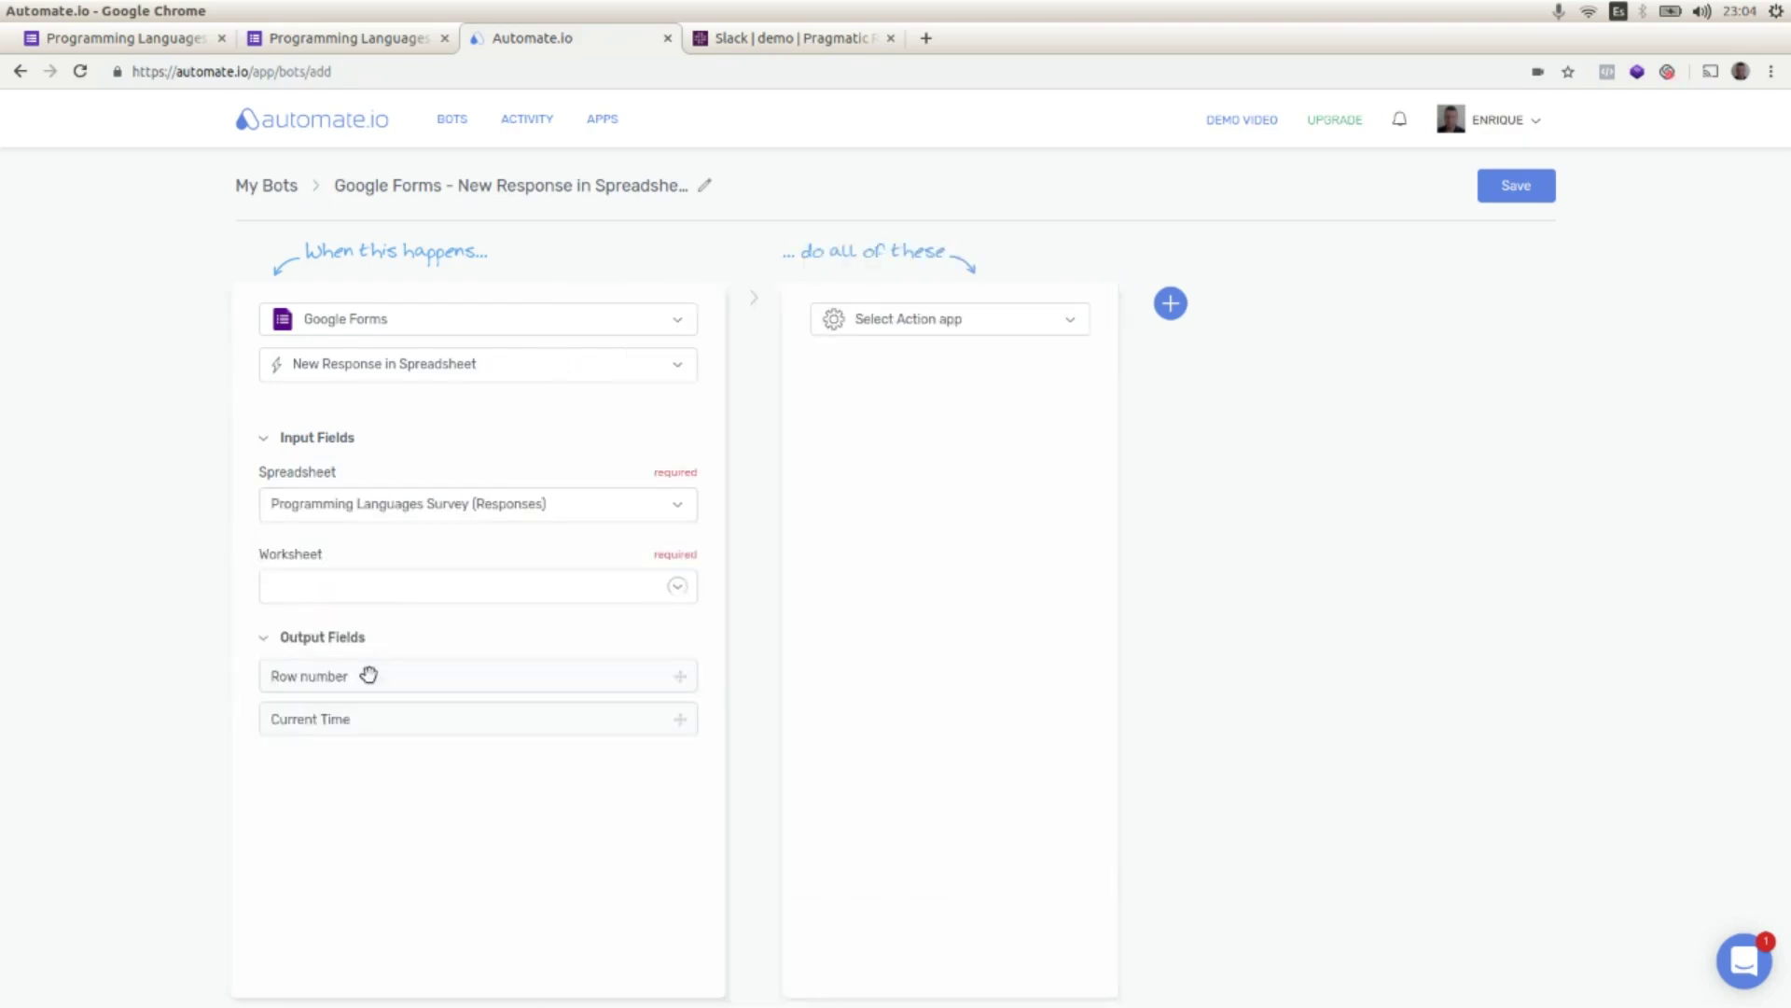
left_click(347, 42)
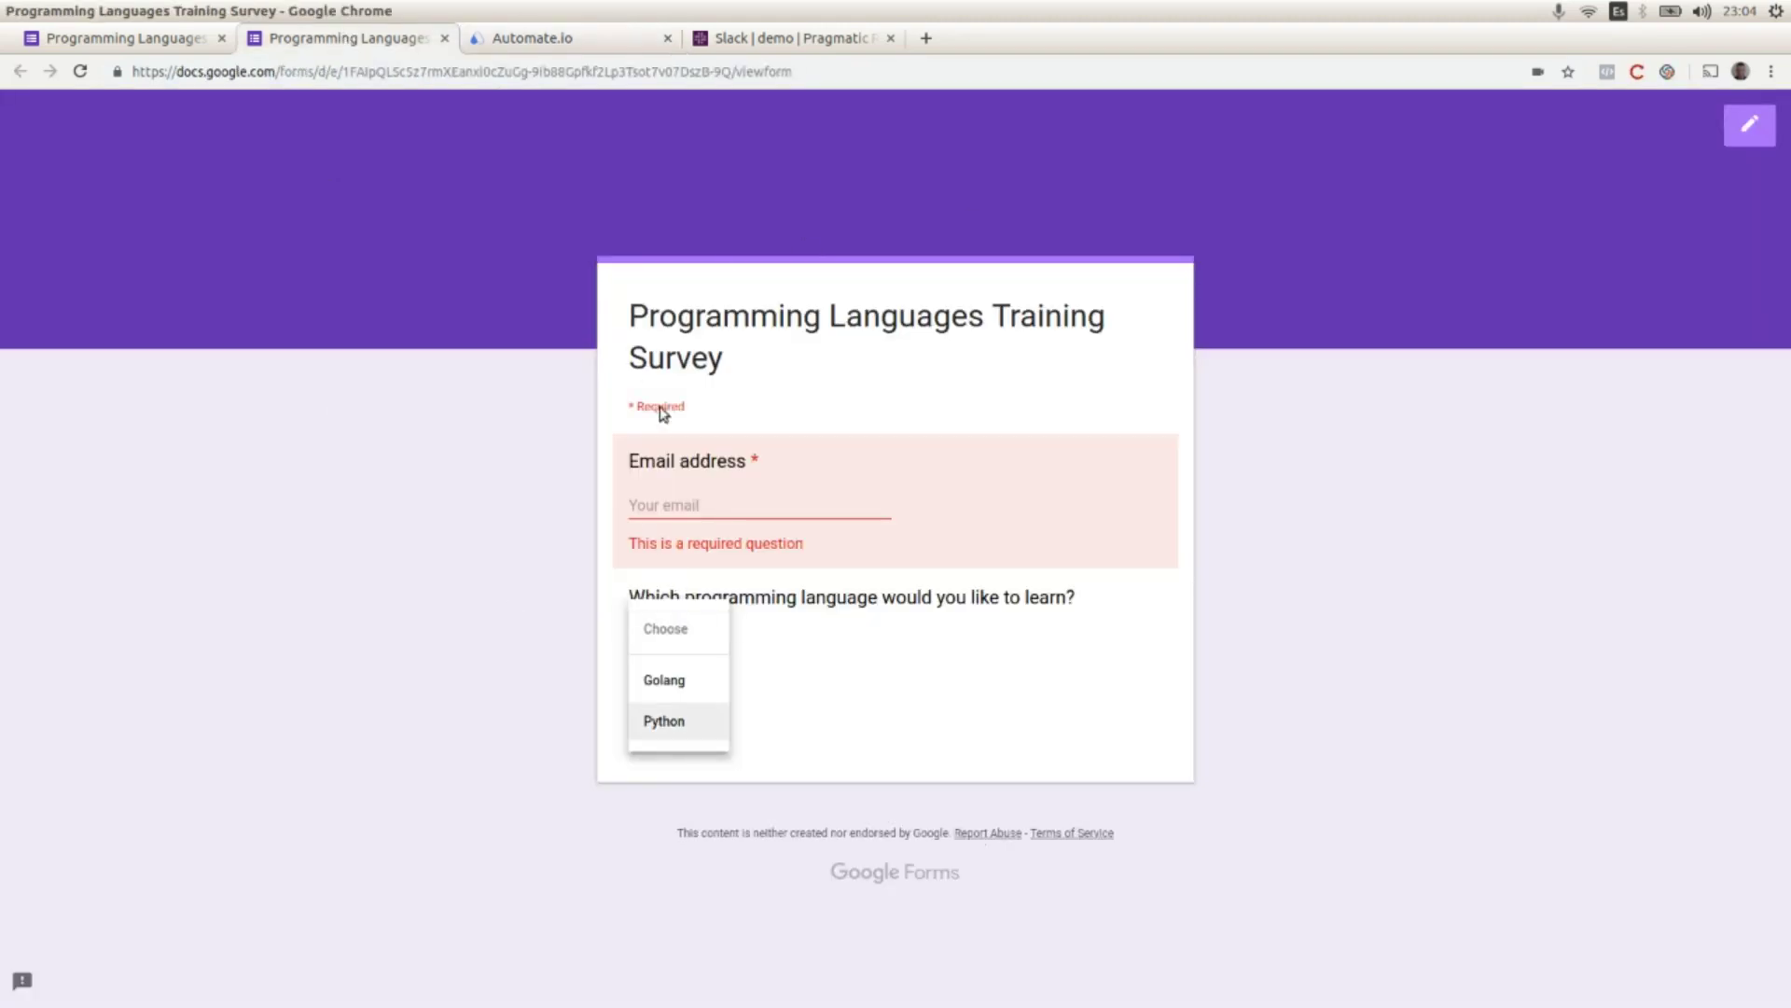
left_click(603, 43)
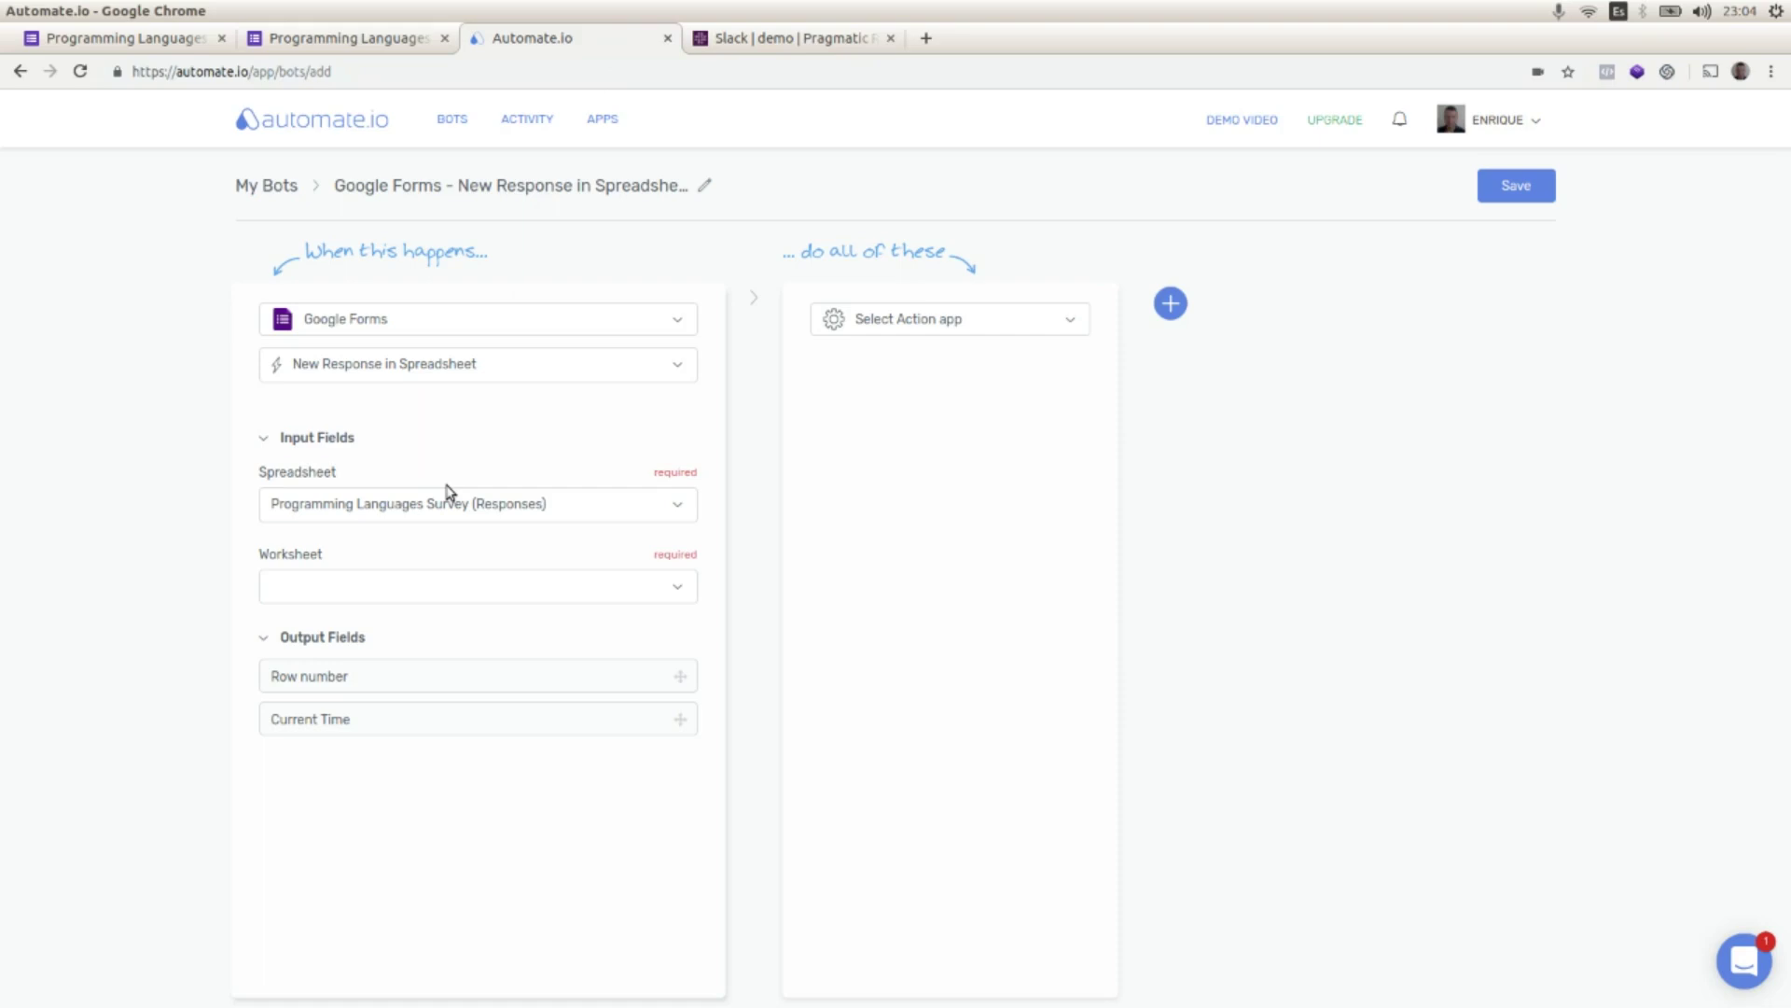
left_click(678, 589)
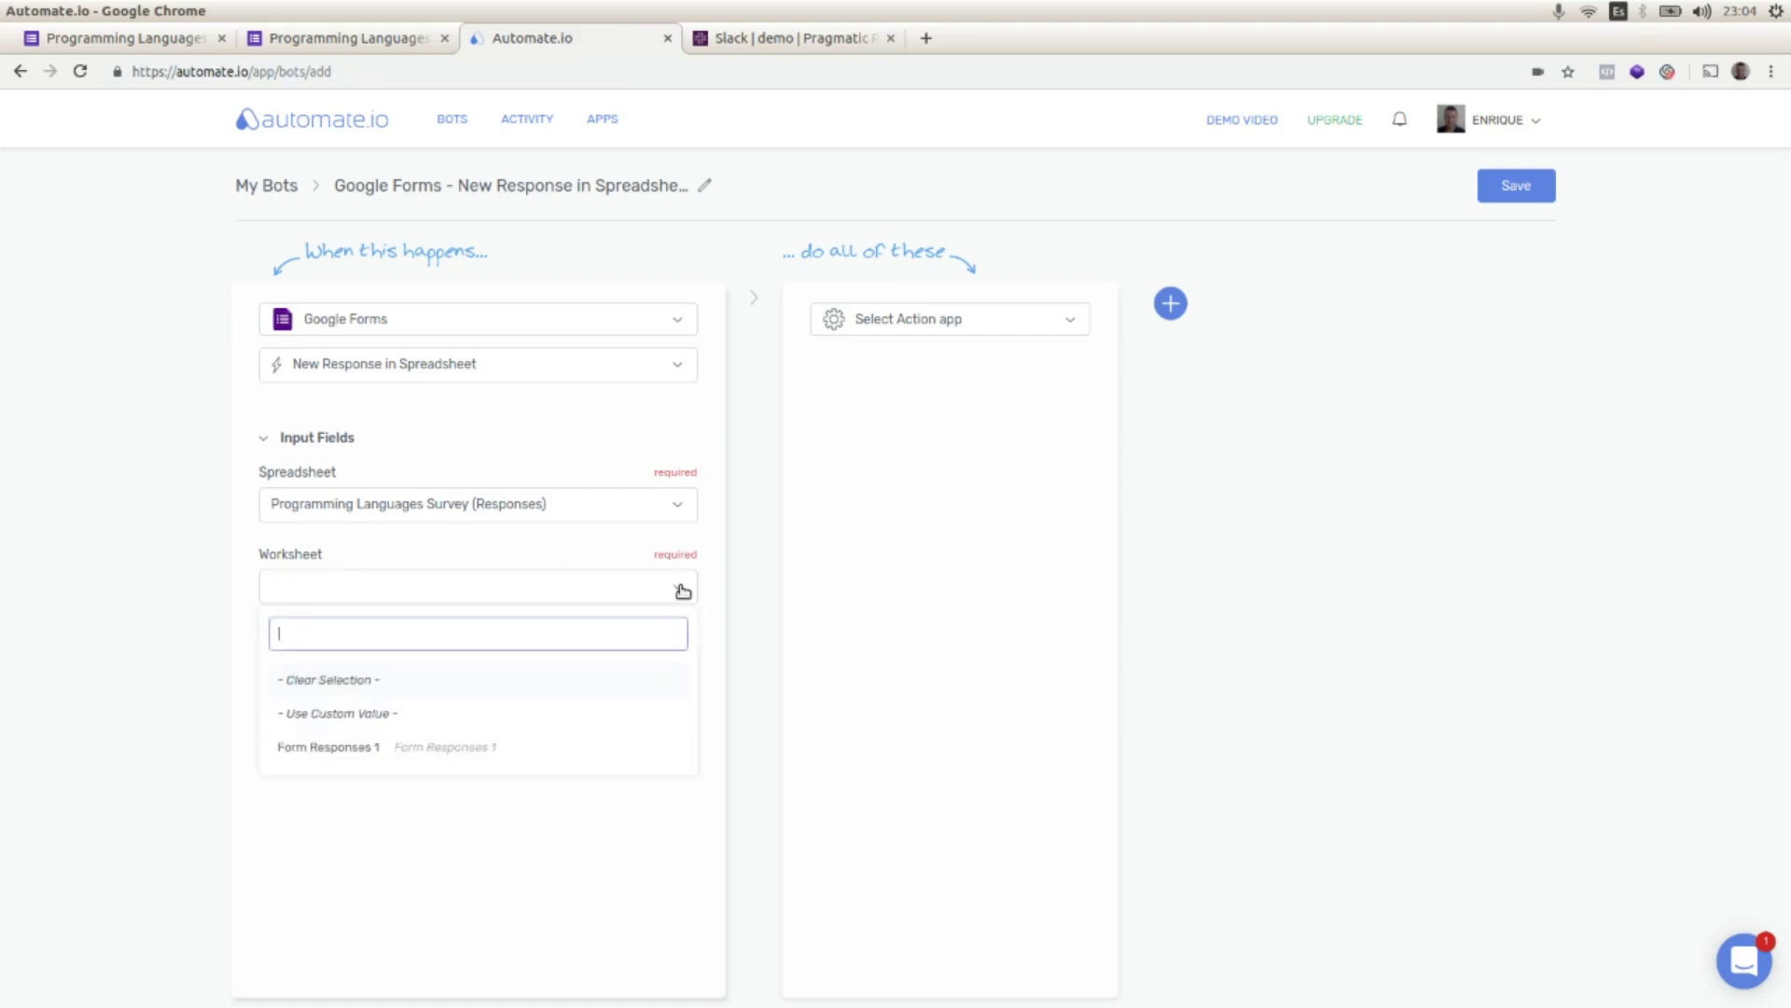
left_click(358, 748)
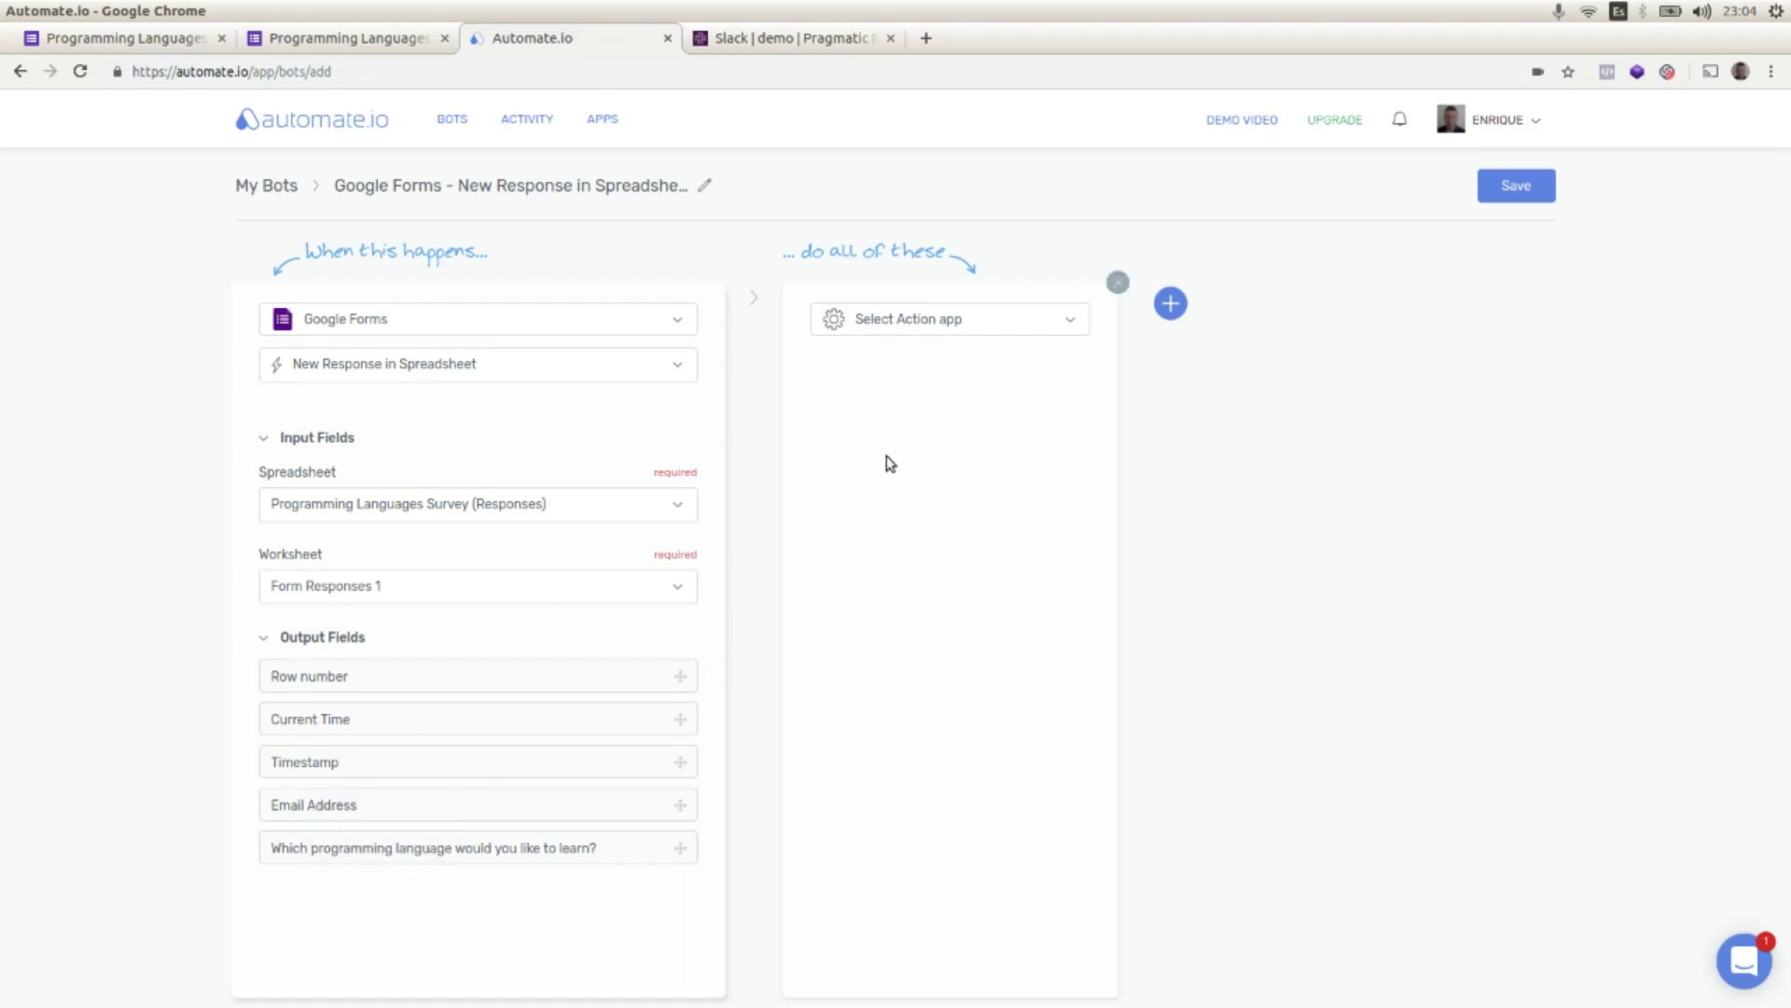
Step: Add a Slack 'Send a Channel Message' action posting to the public channel demo
left_click(1071, 323)
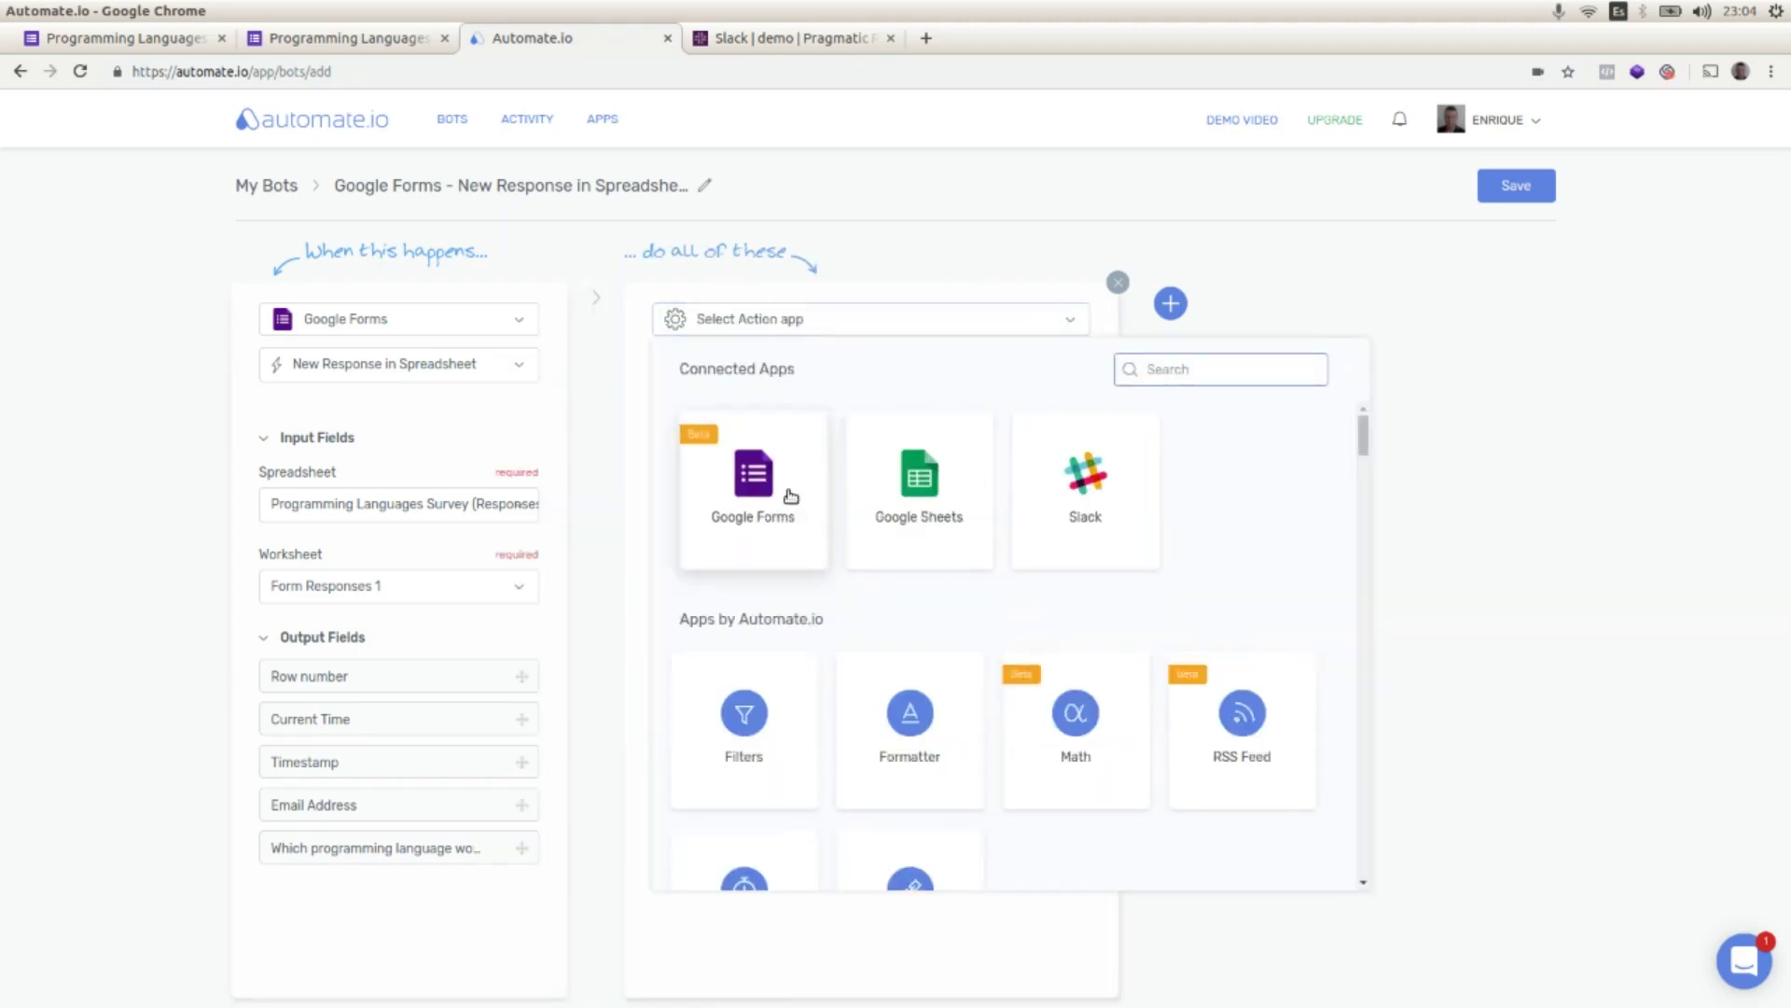
left_click(1074, 508)
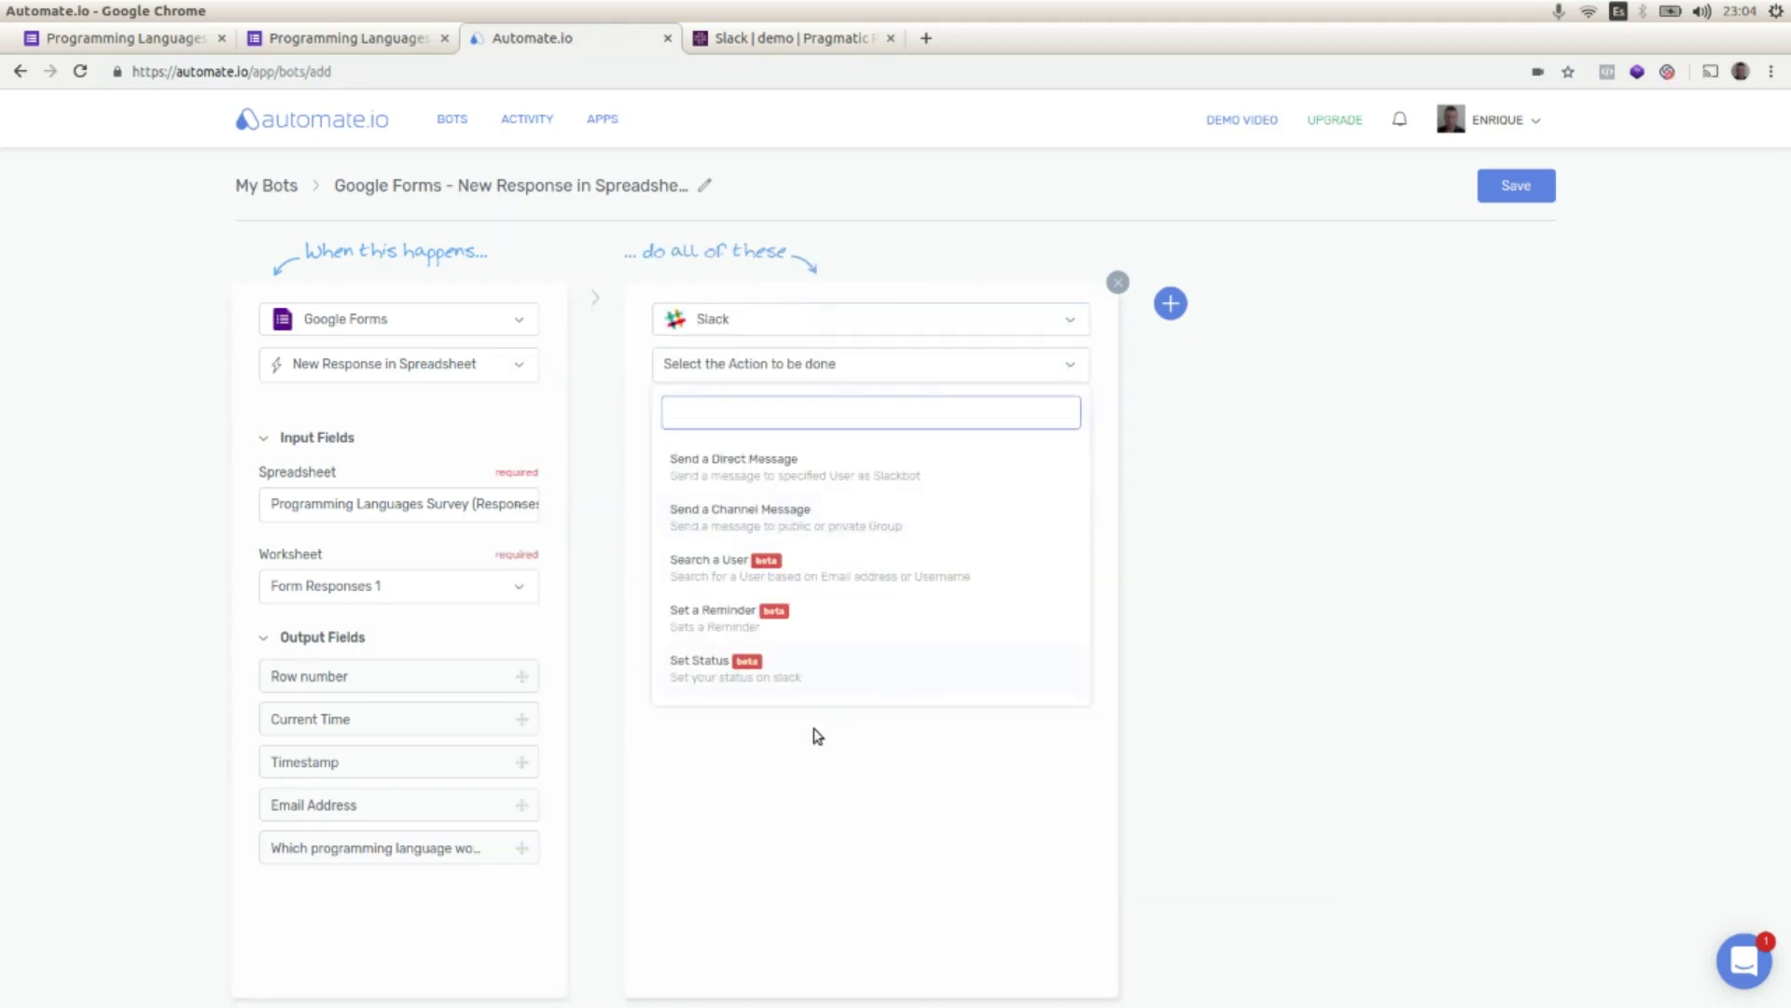
left_click(733, 520)
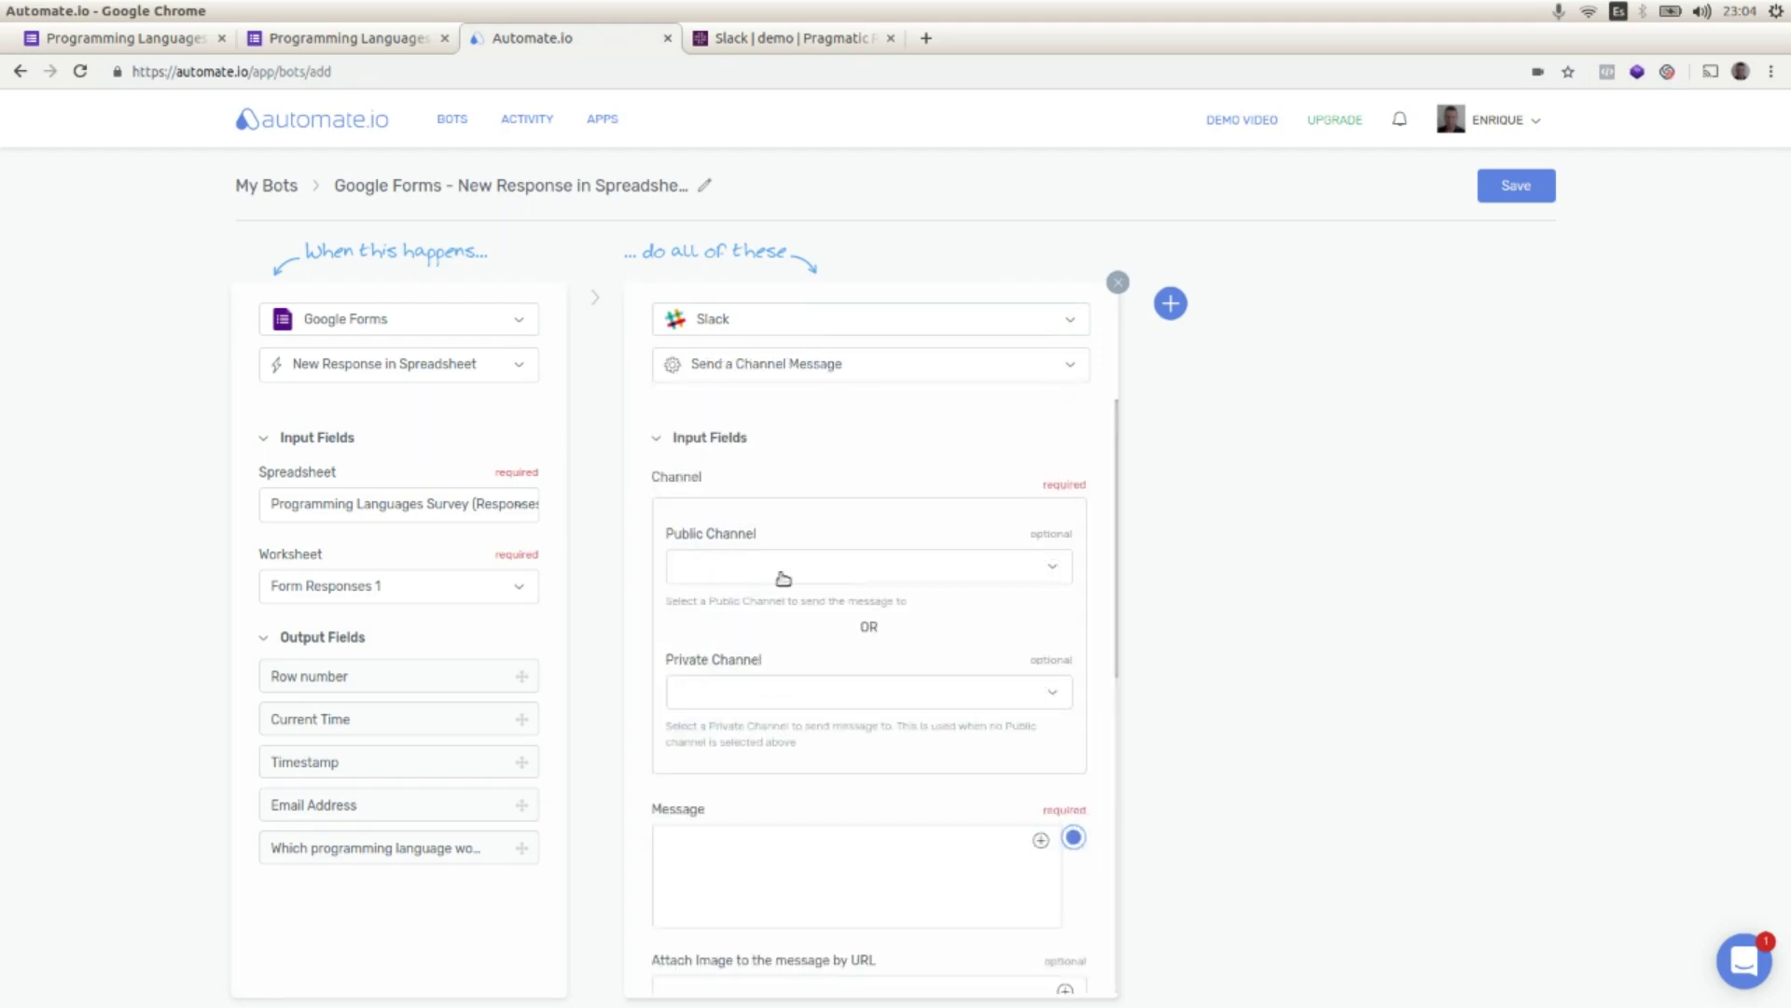
left_click(1052, 572)
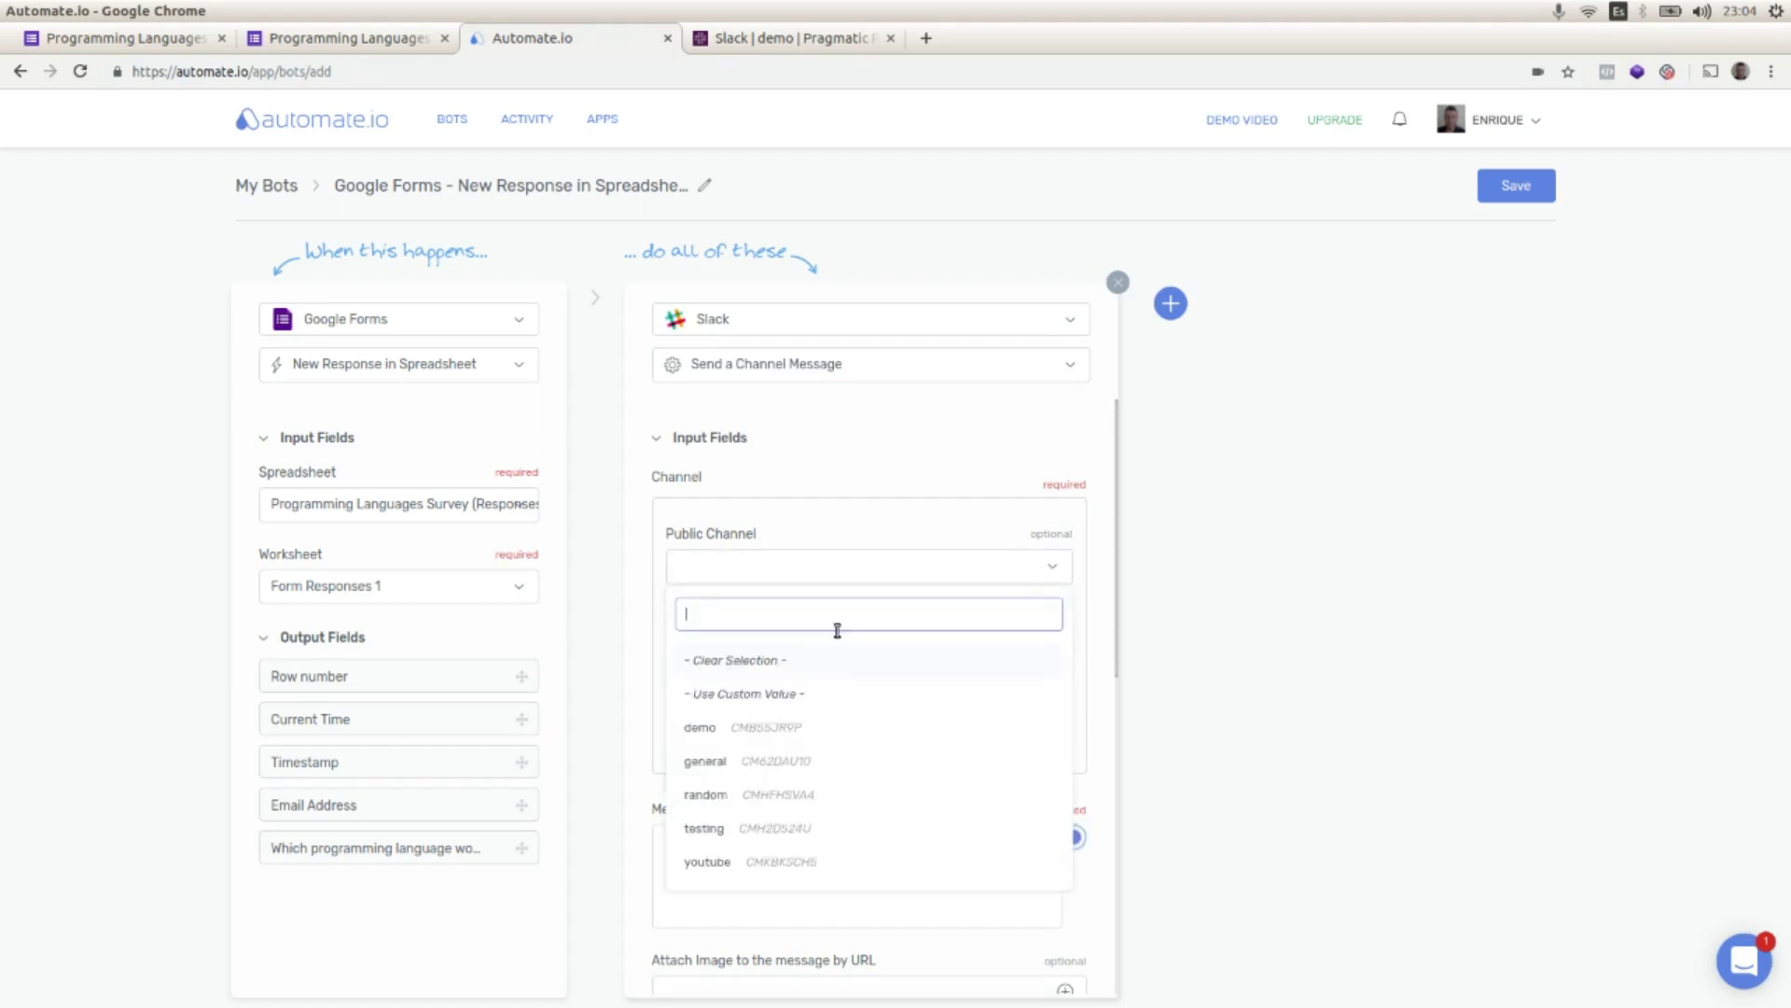
left_click(707, 731)
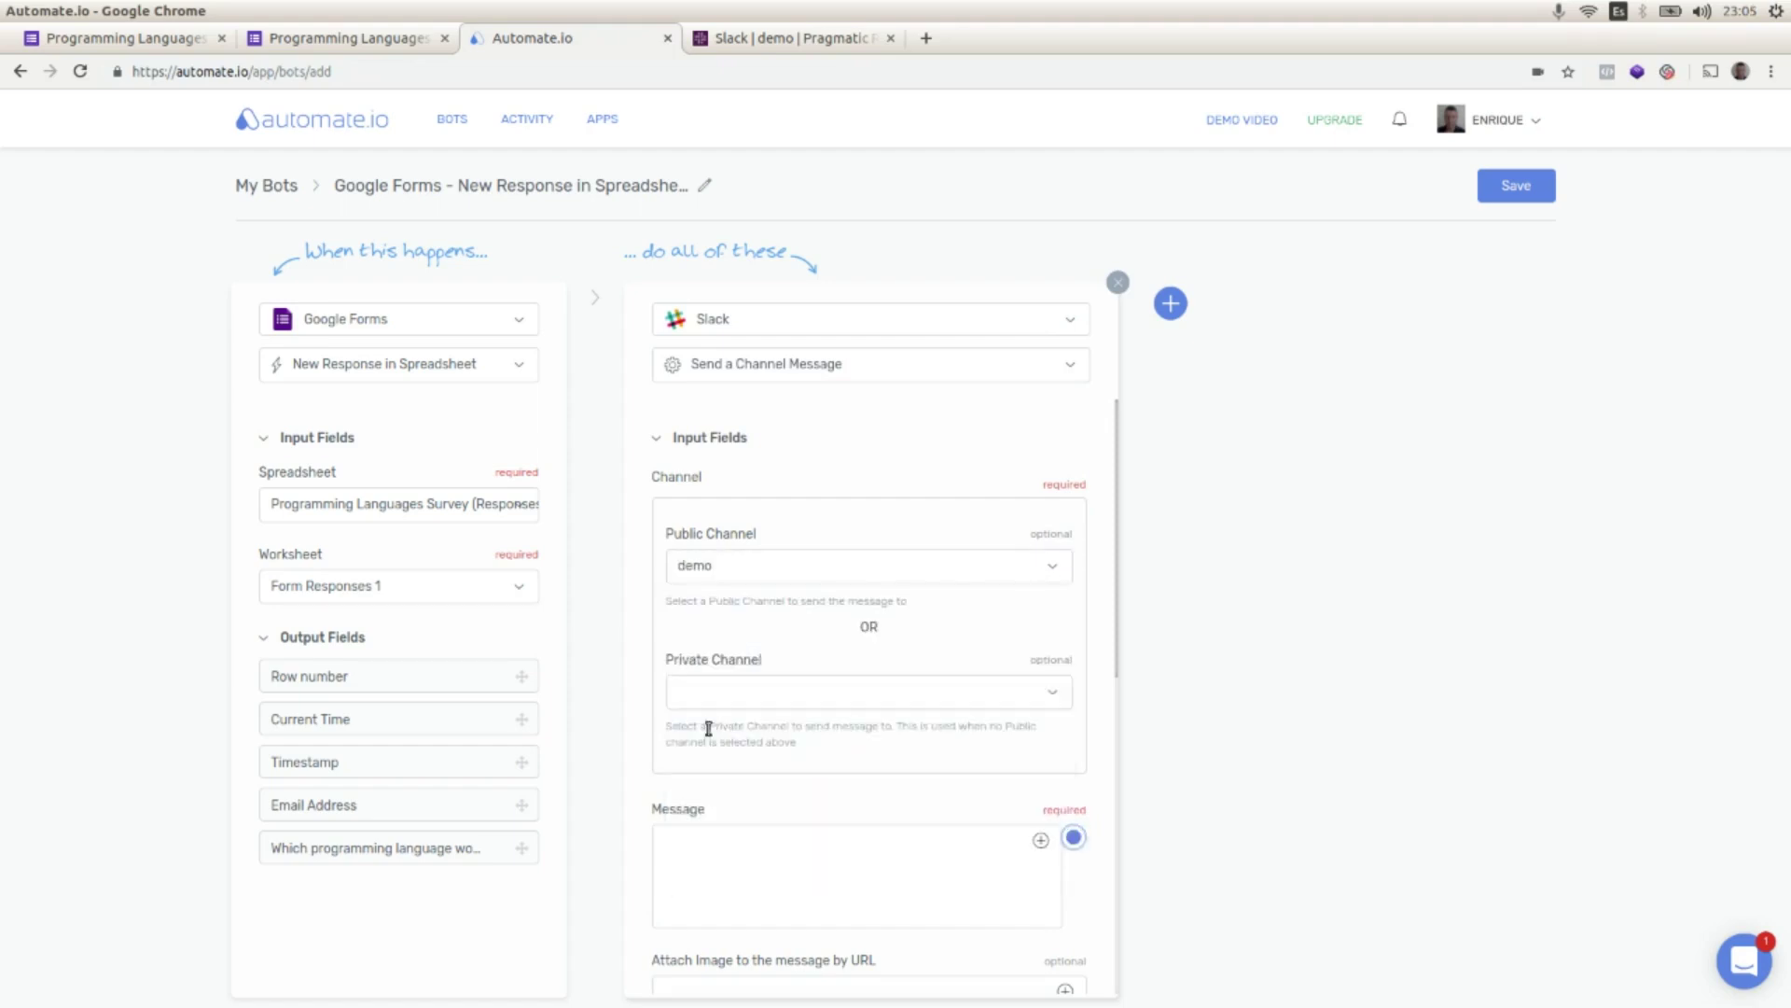
left_click(737, 39)
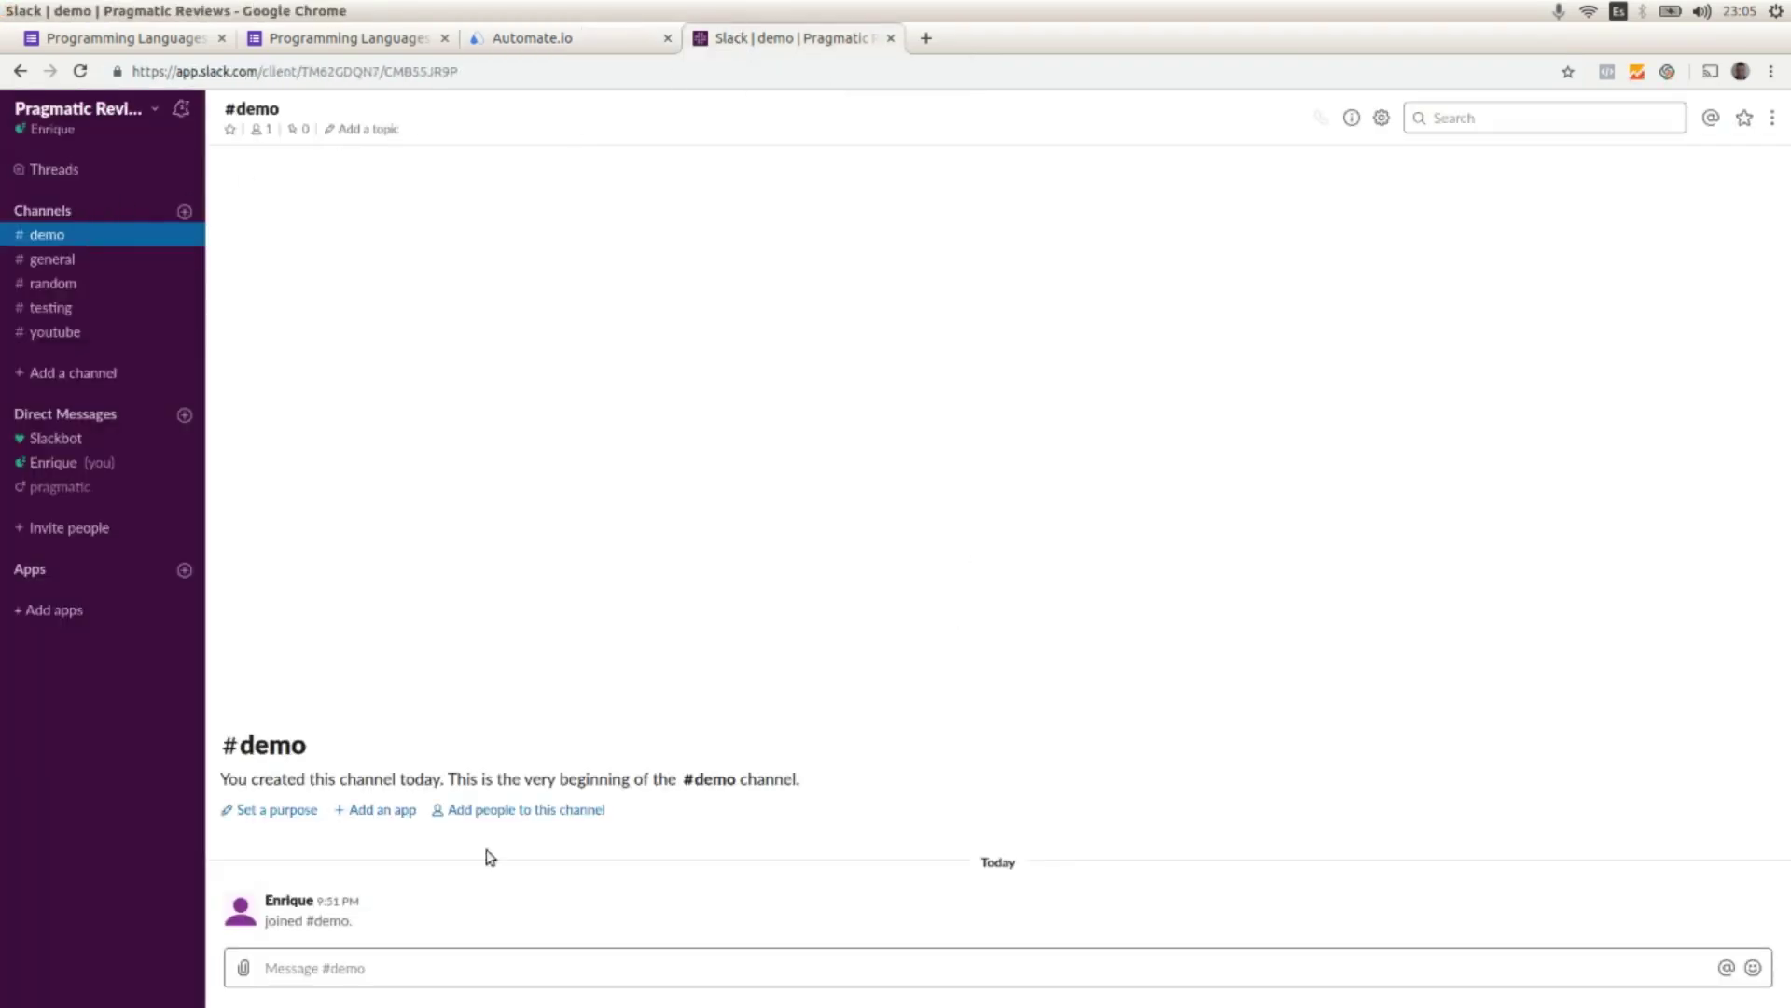
left_click(544, 39)
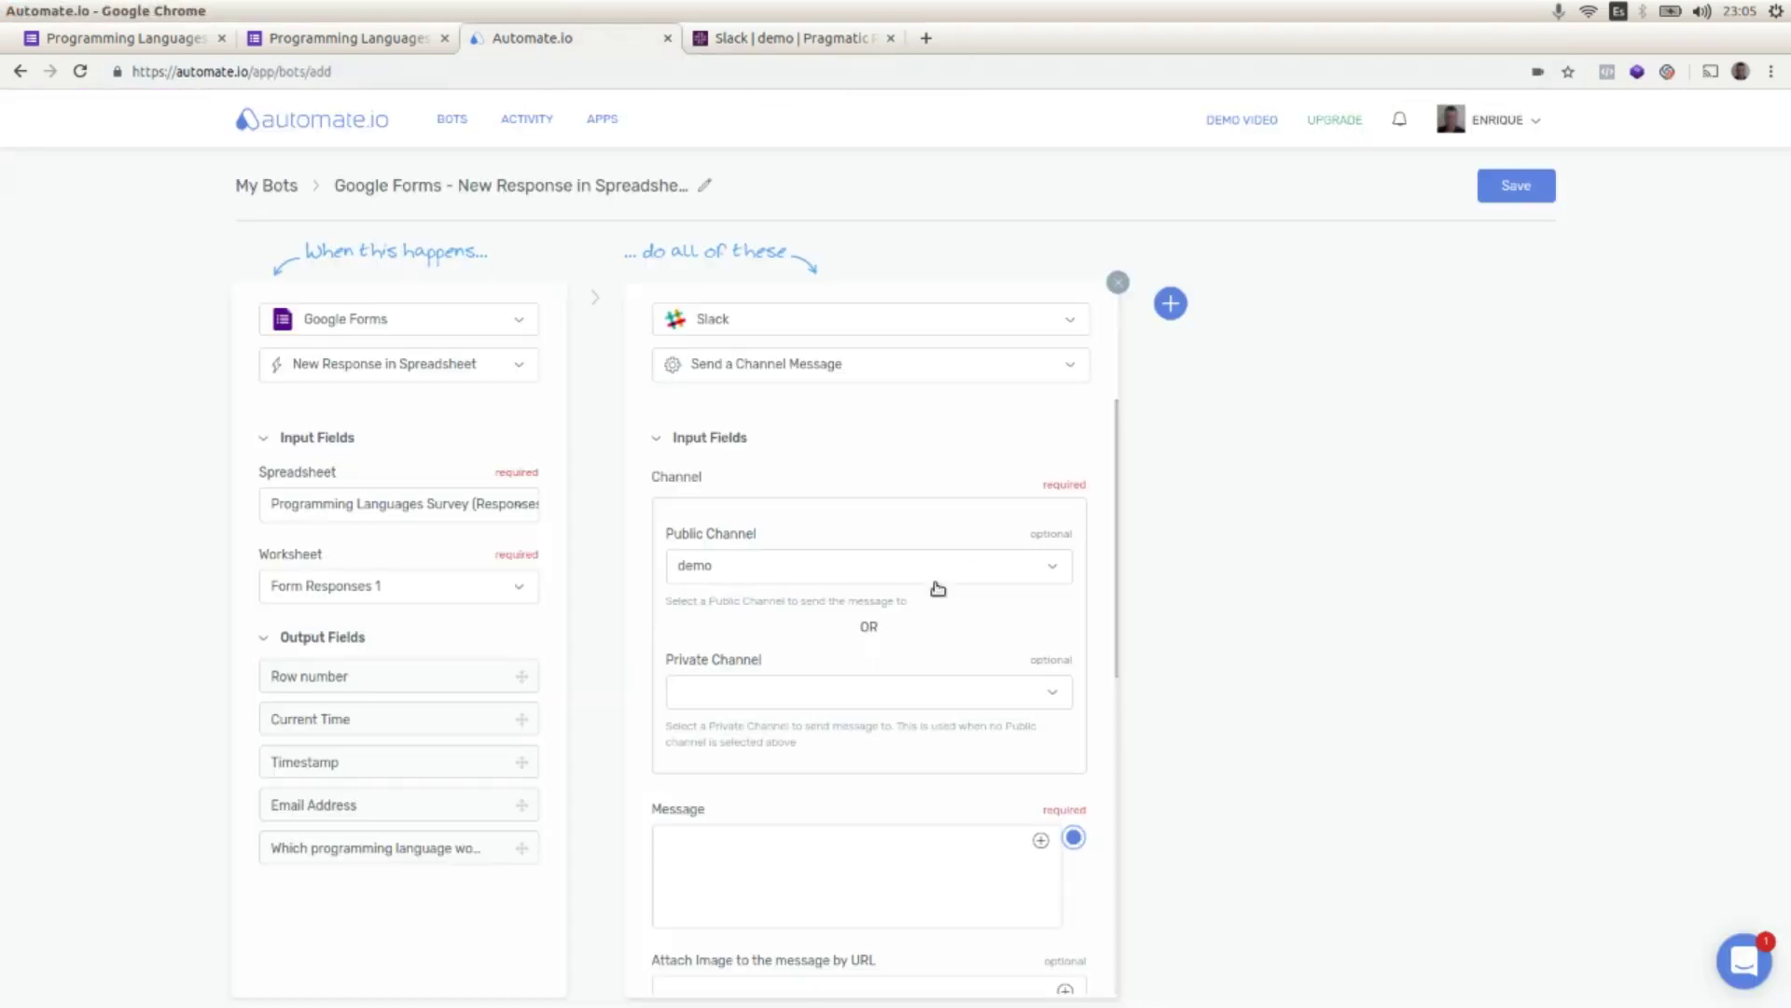
scroll(961, 658, "down", 5)
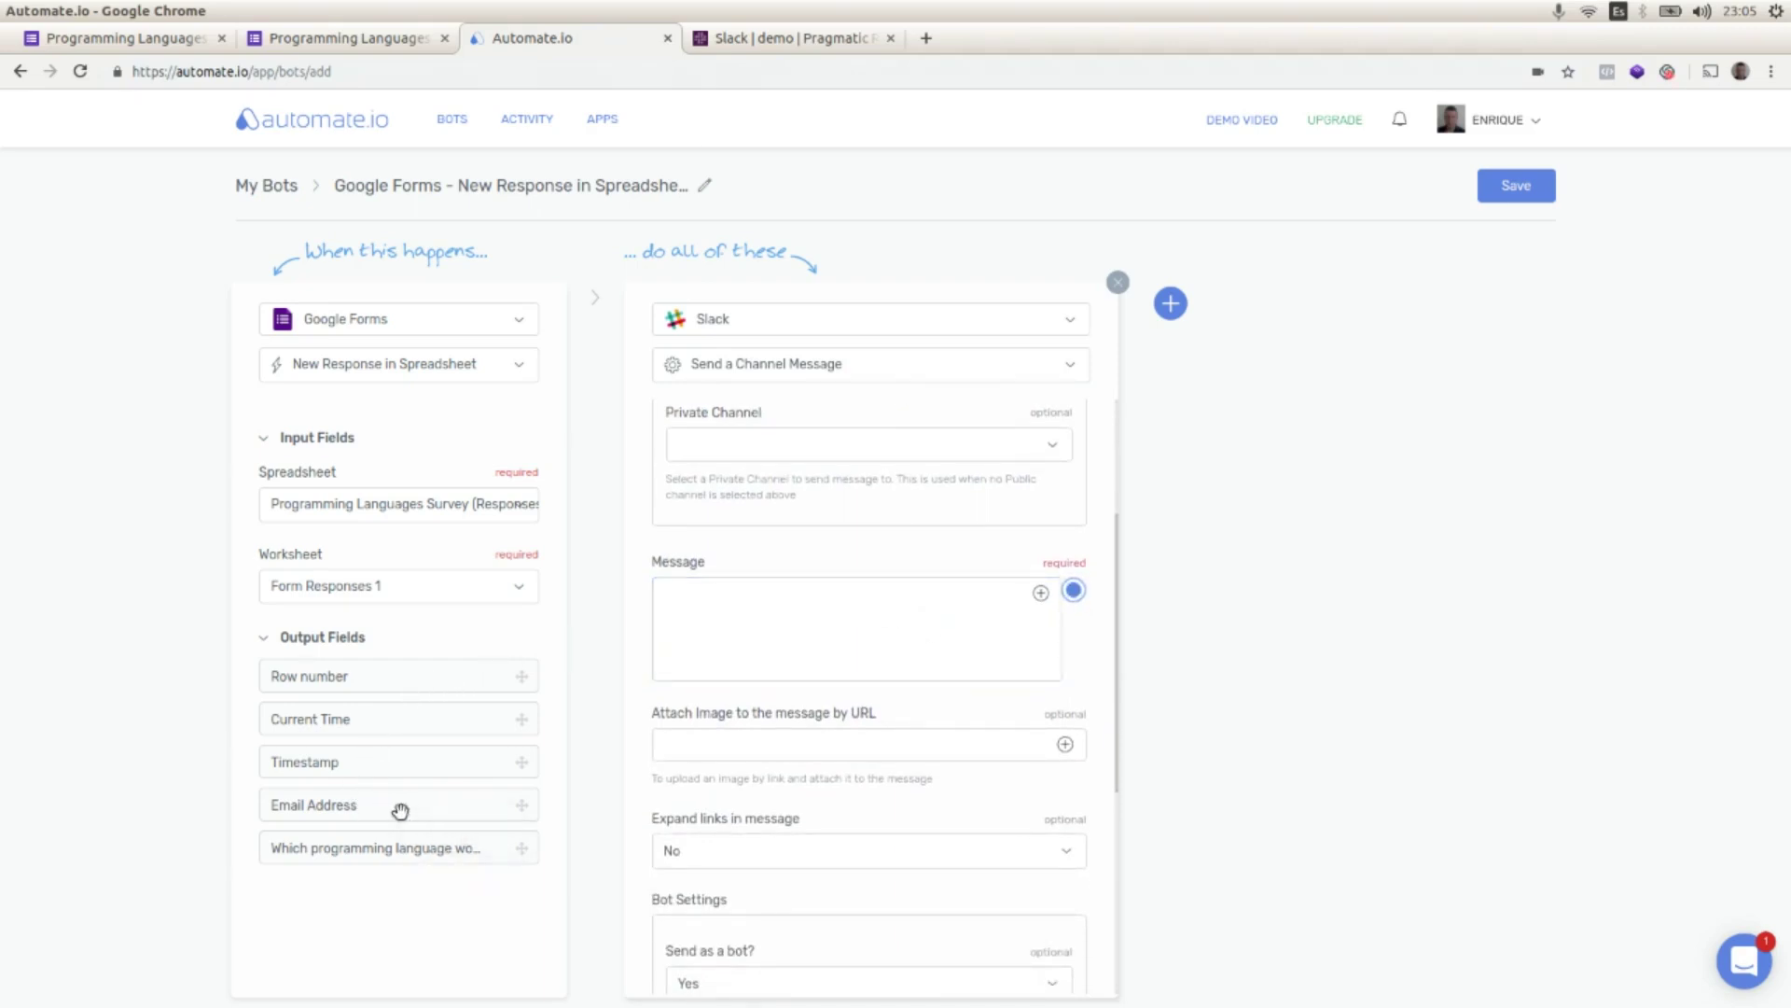
Step: Compose the Slack message as Email Address, 'wants to learn', then the language answer
left_click_drag(400, 810, 795, 601)
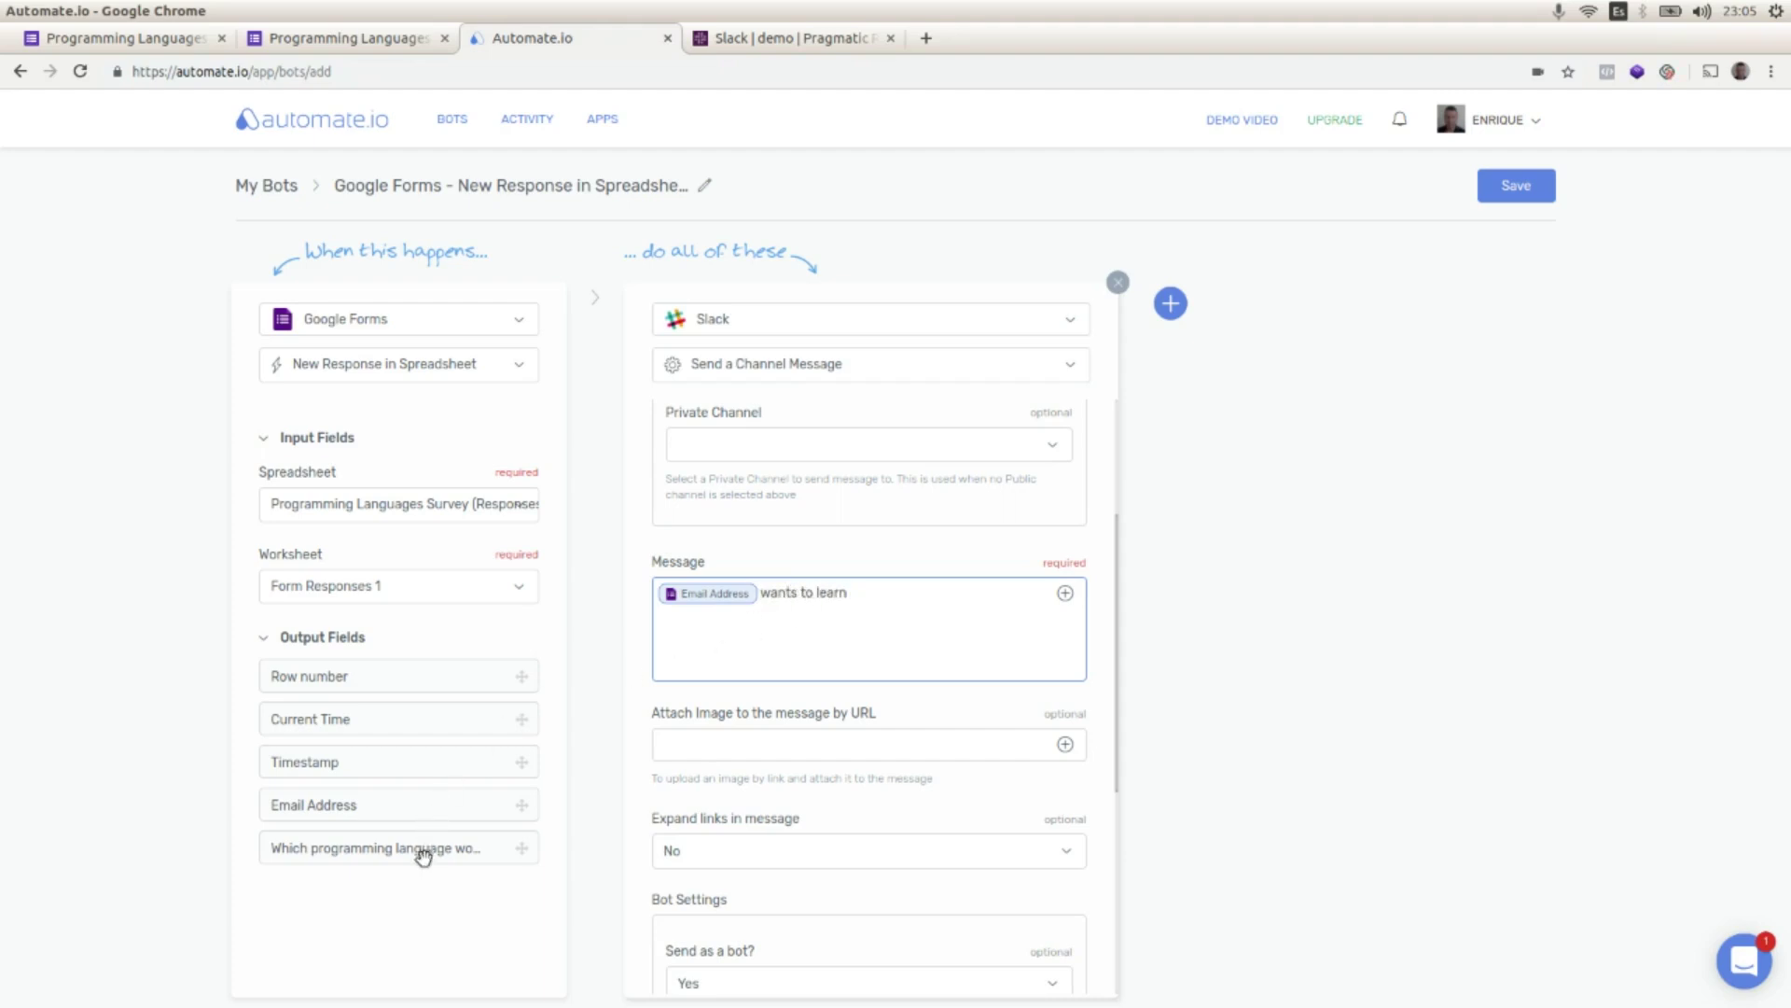
left_click_drag(420, 851, 1004, 596)
left_click(336, 39)
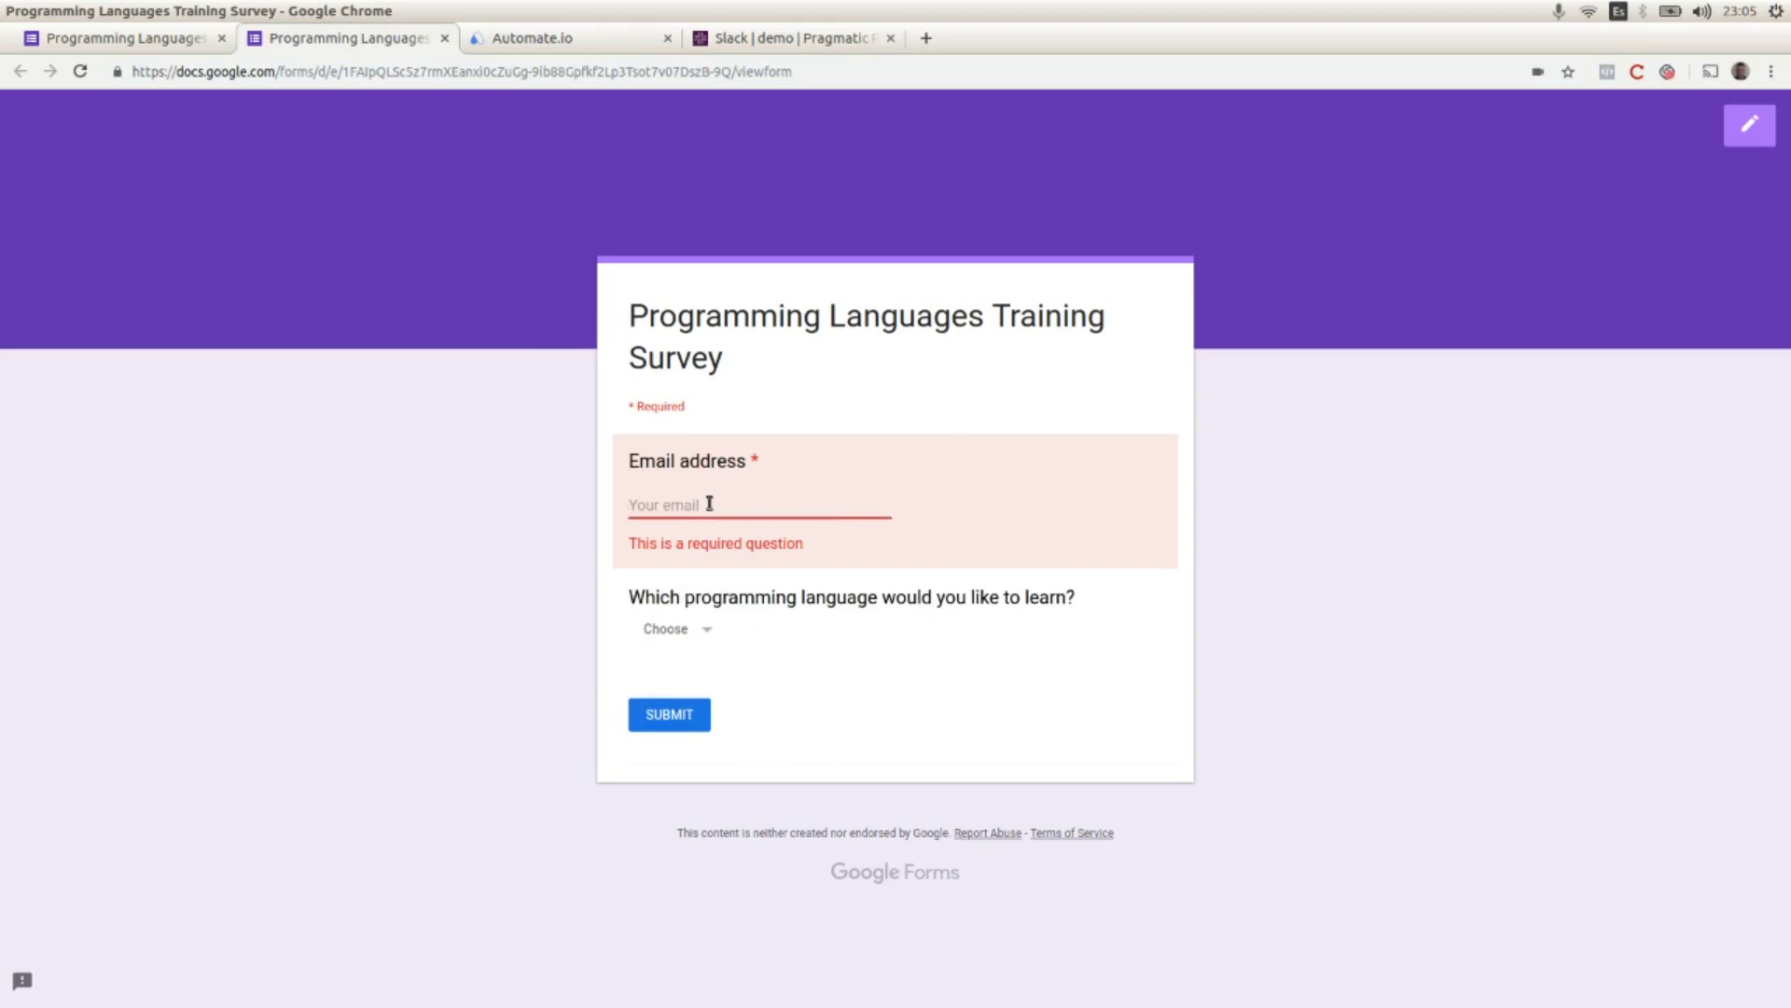
Step: Try typing in the survey's email field and view the language choices without picking one
type("eee")
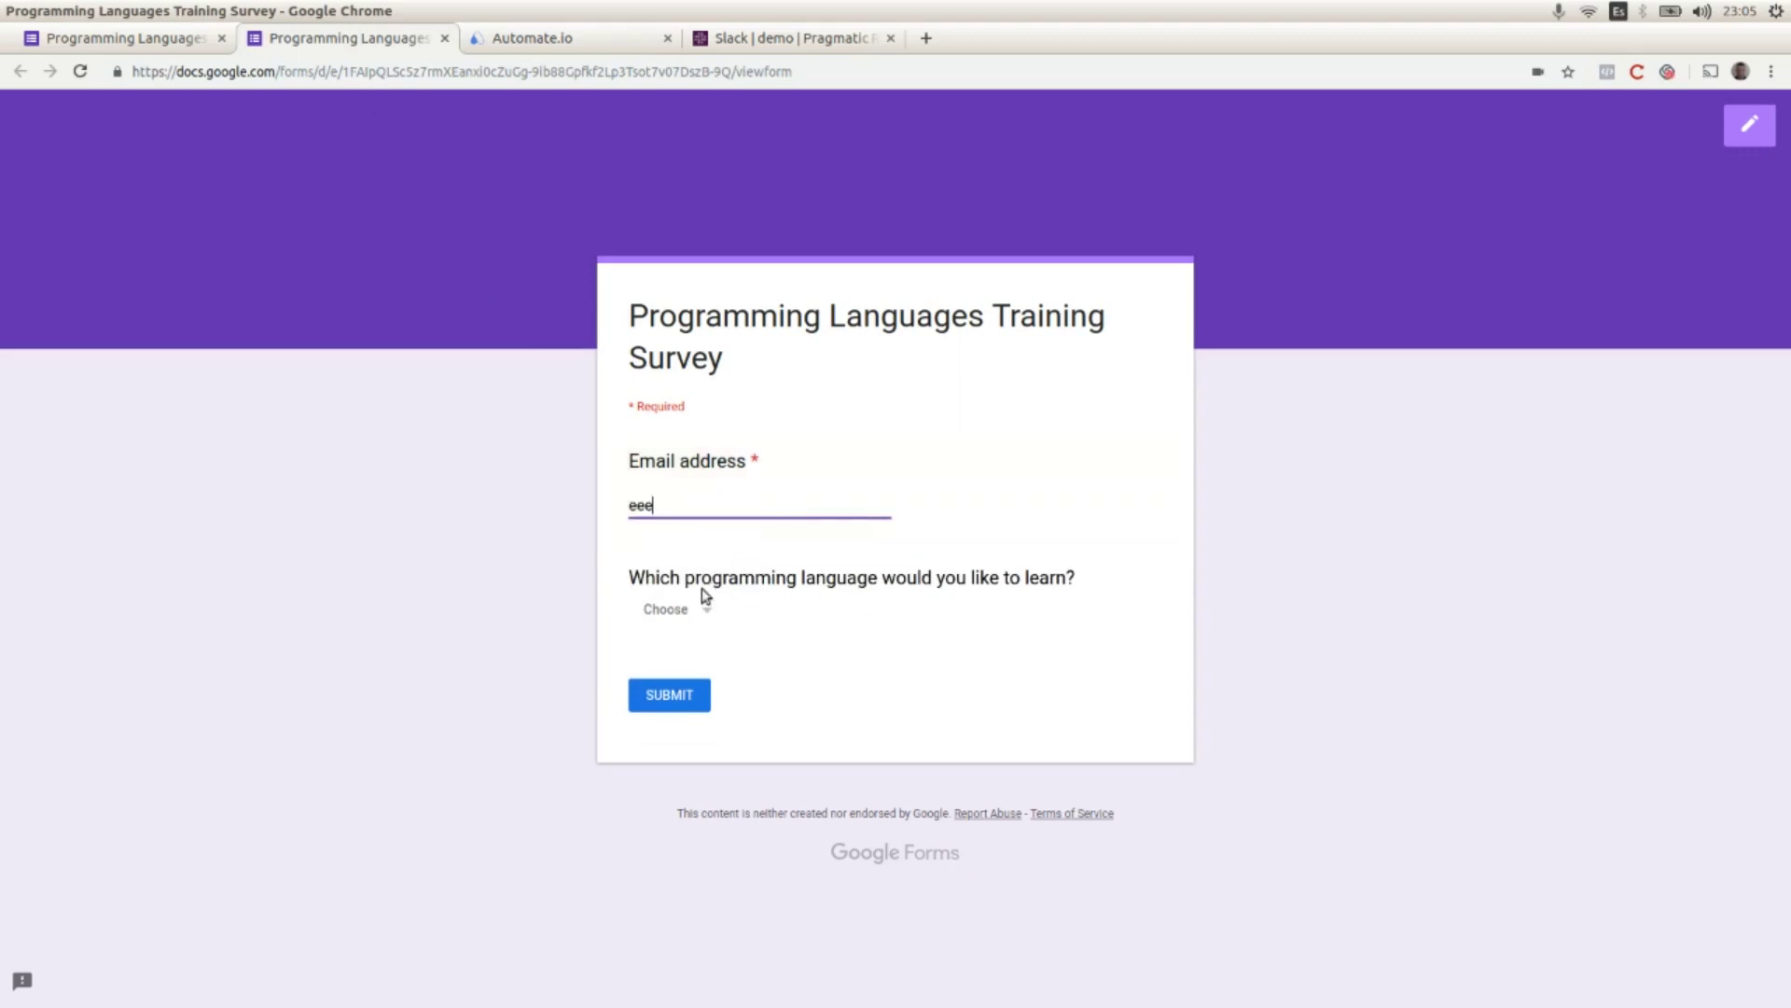
left_click(701, 609)
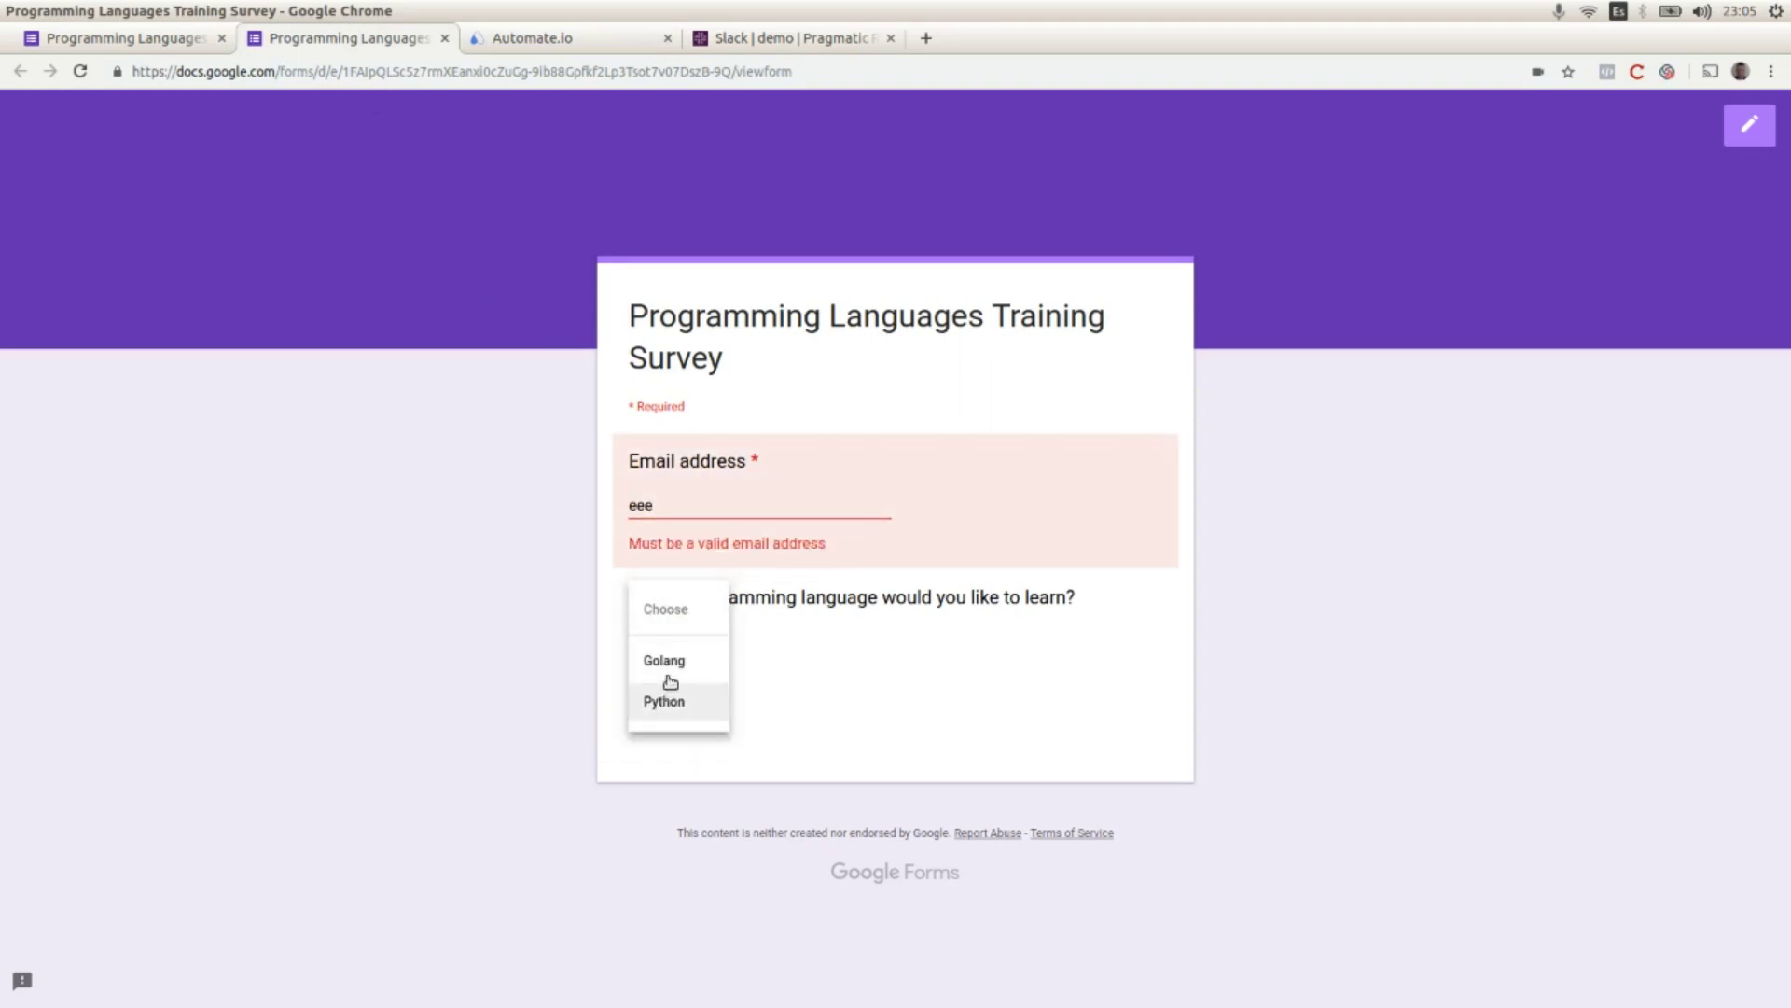
left_click(826, 670)
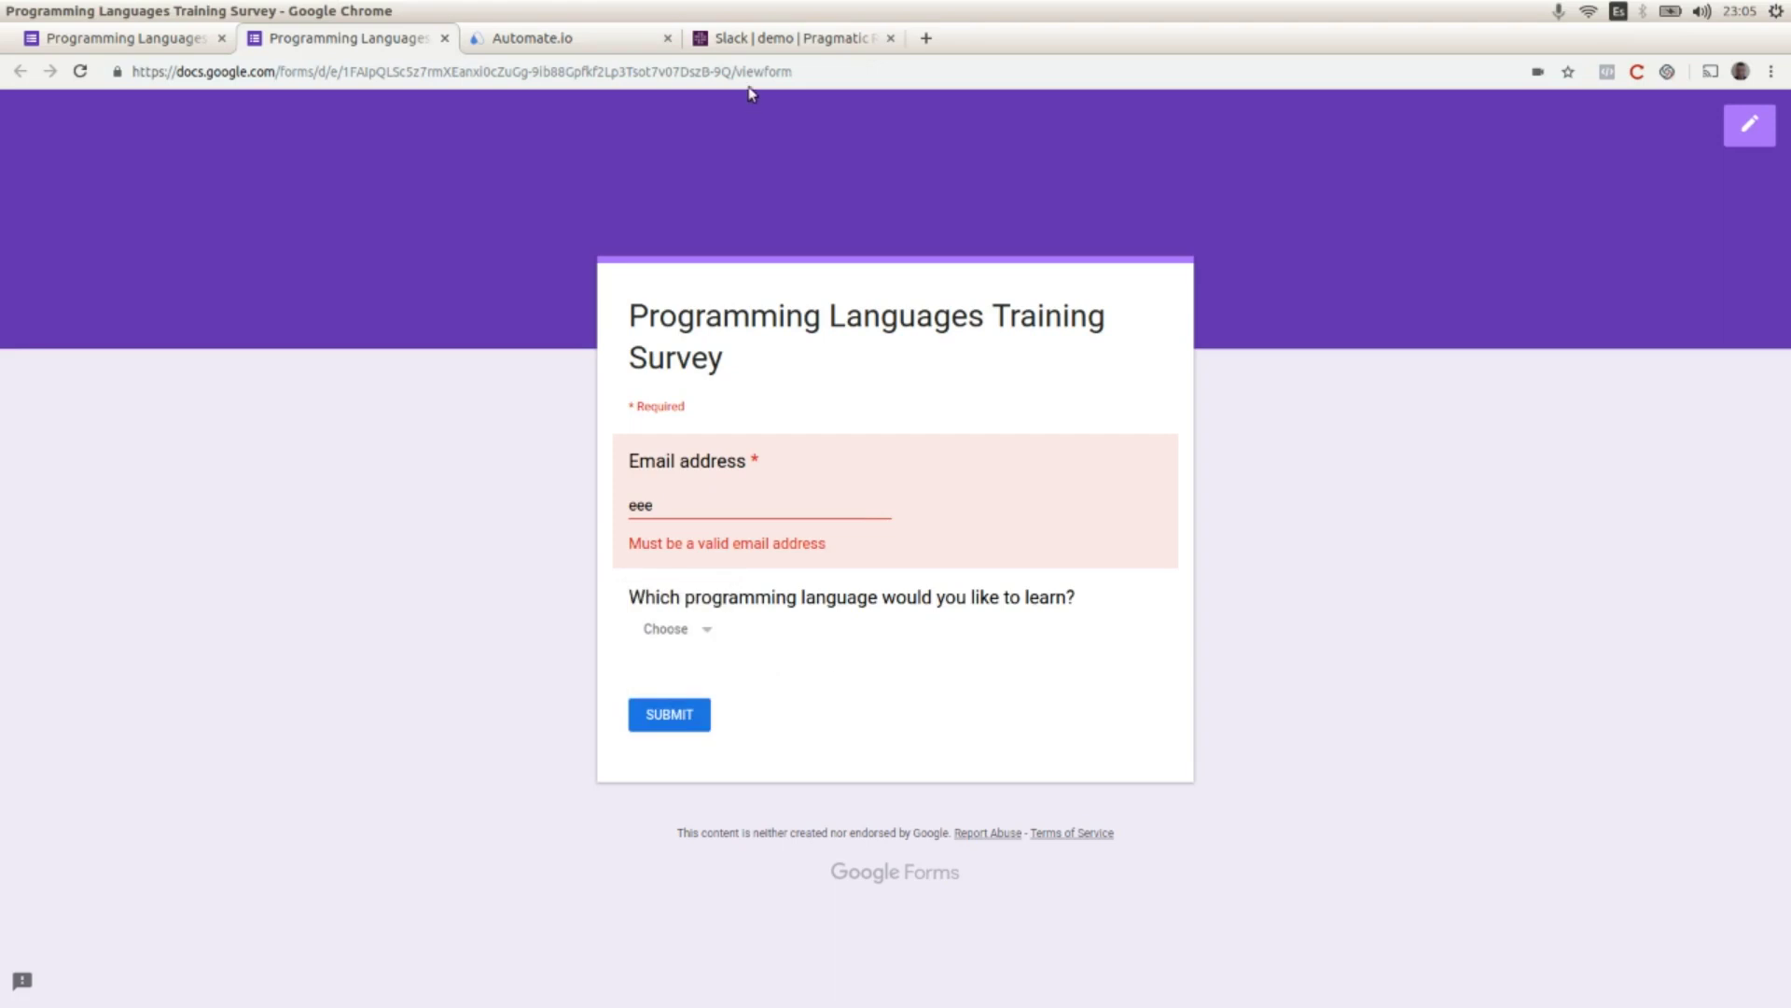
left_click(598, 42)
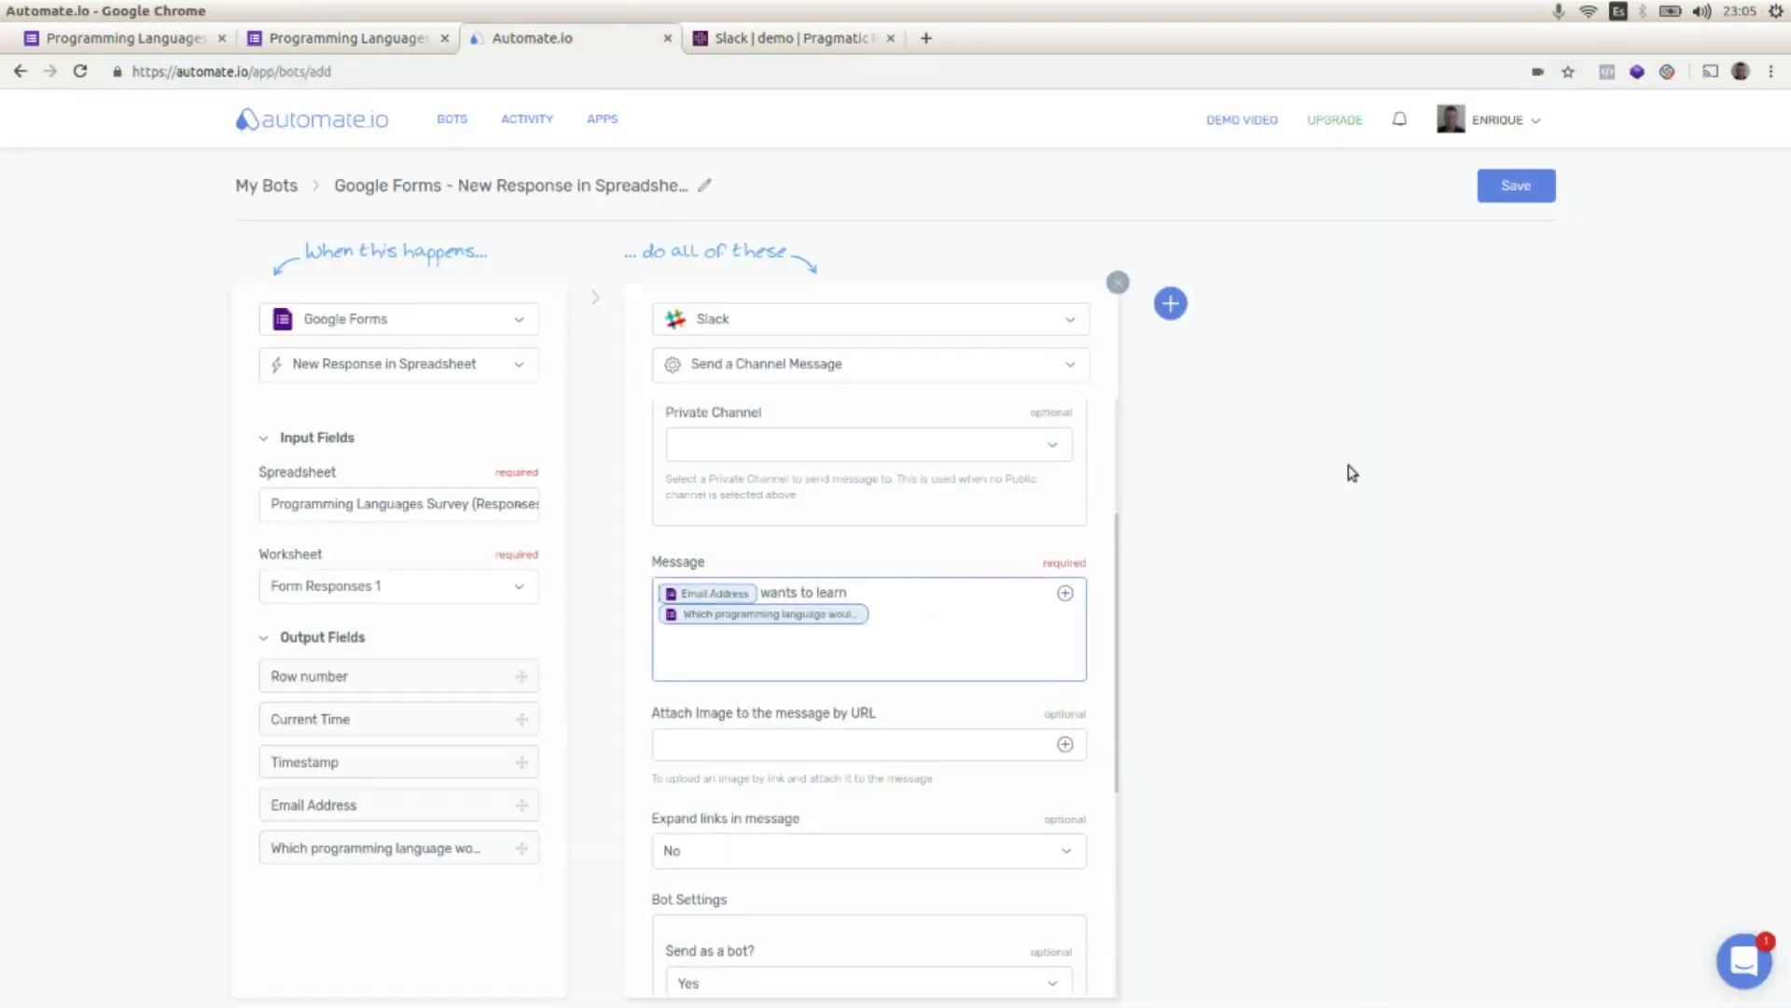
Step: Save the bot, switch it ON, and skip the test
left_click(1494, 190)
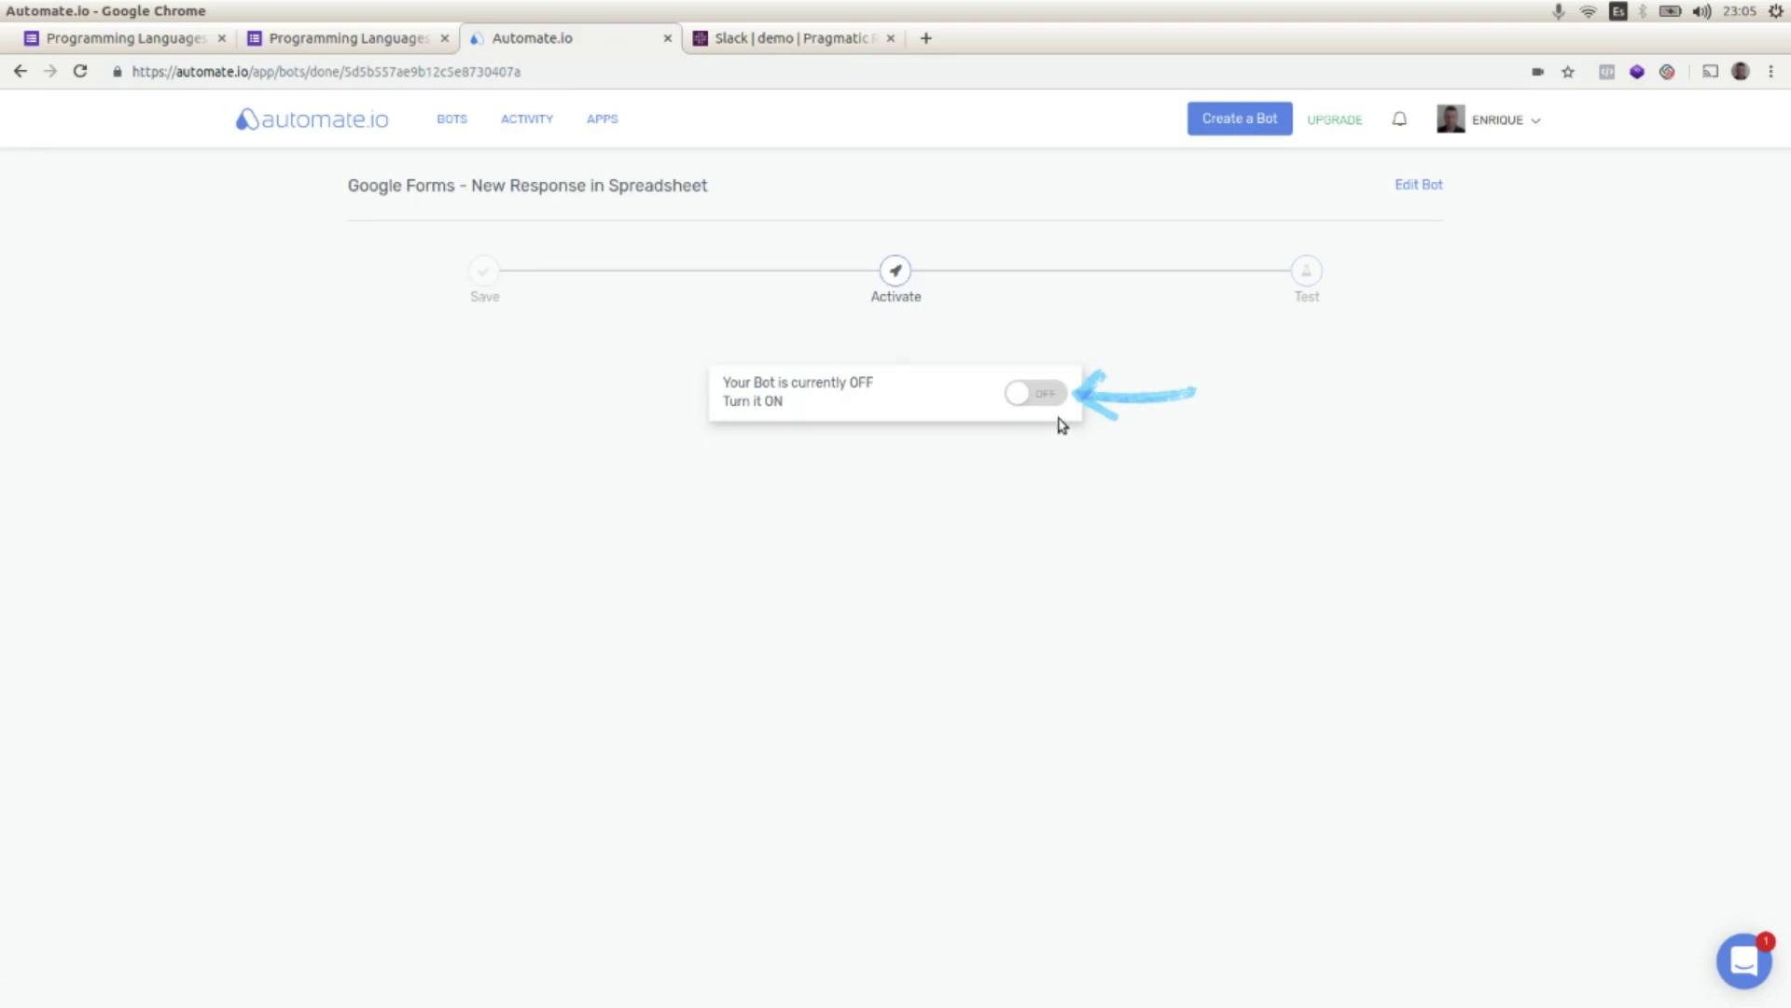
left_click(1046, 396)
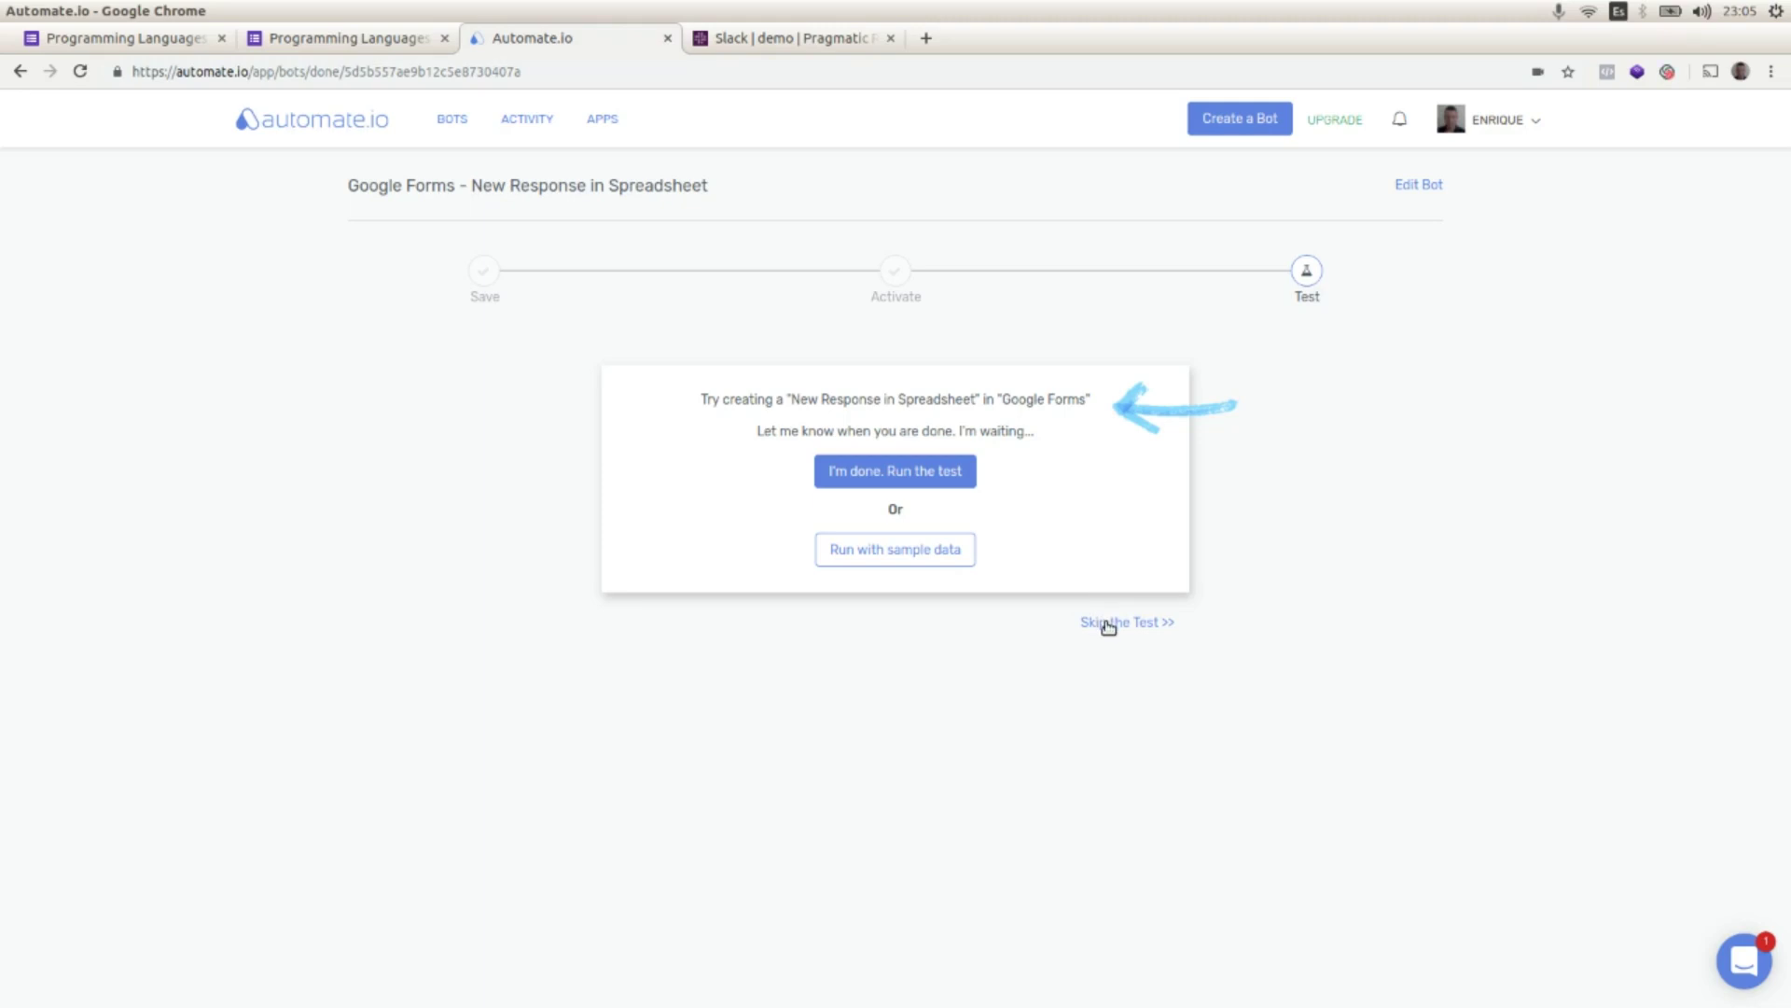
left_click(1107, 625)
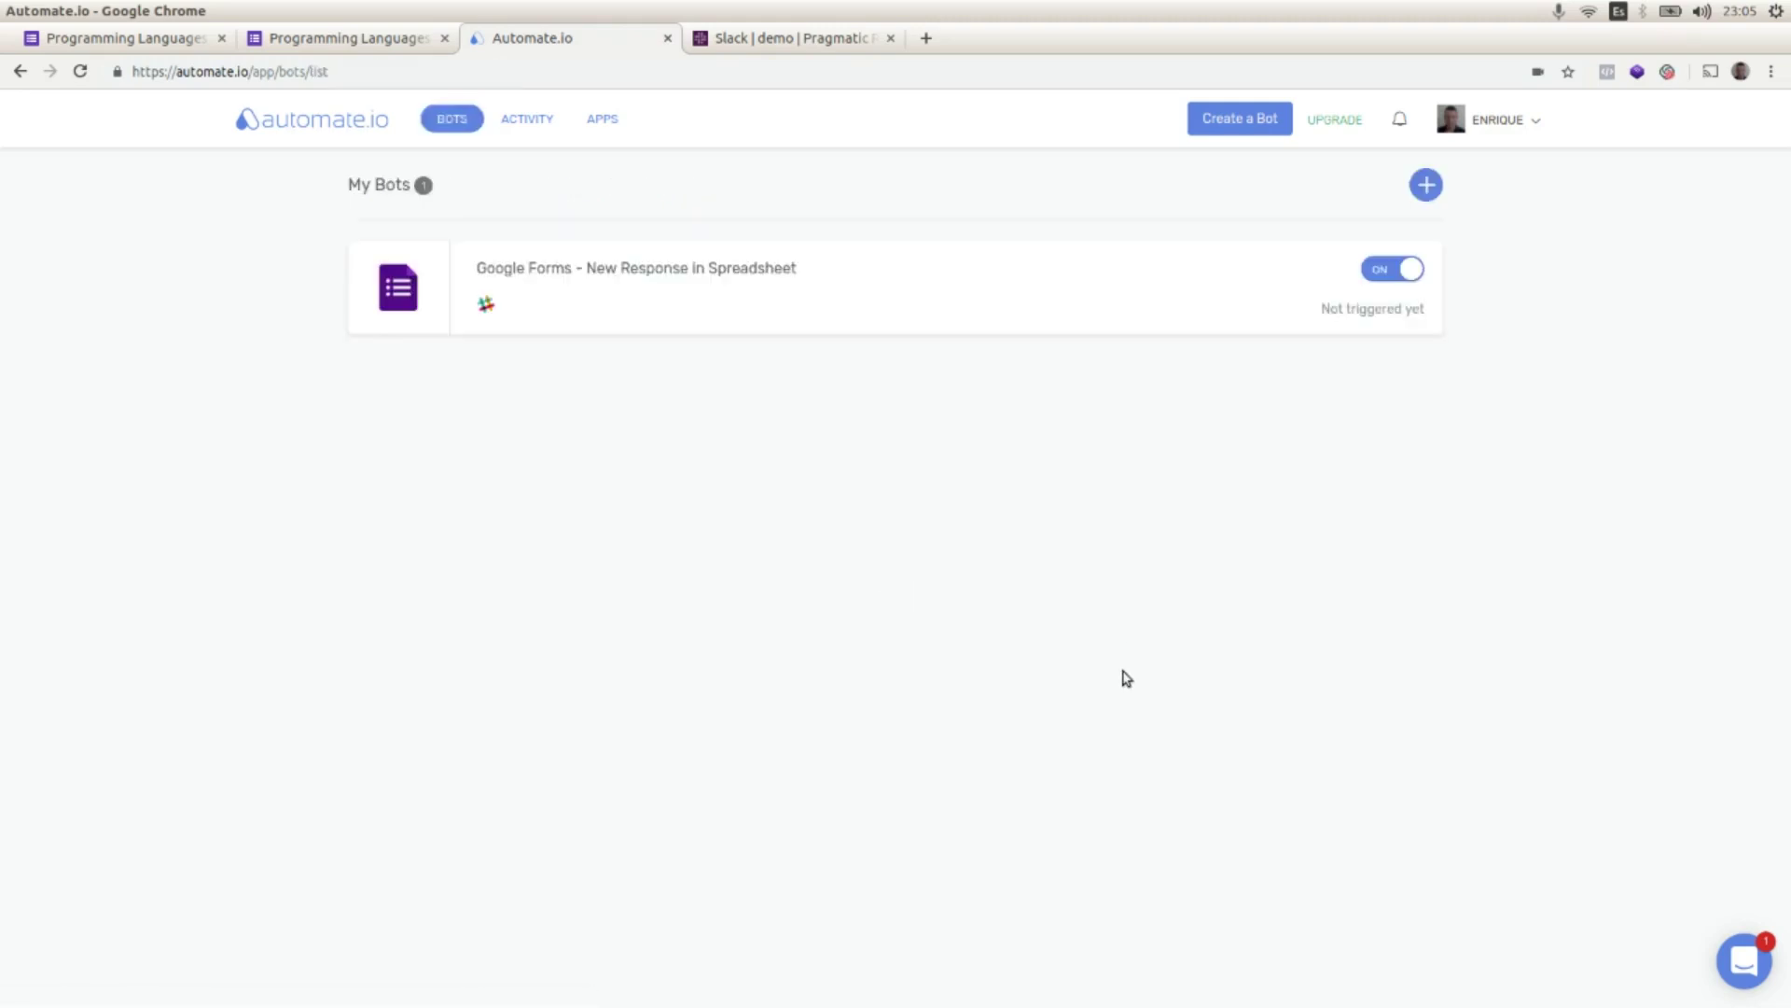
Step: Submit a survey response with the respondent's email address and Golang chosen
left_click(360, 42)
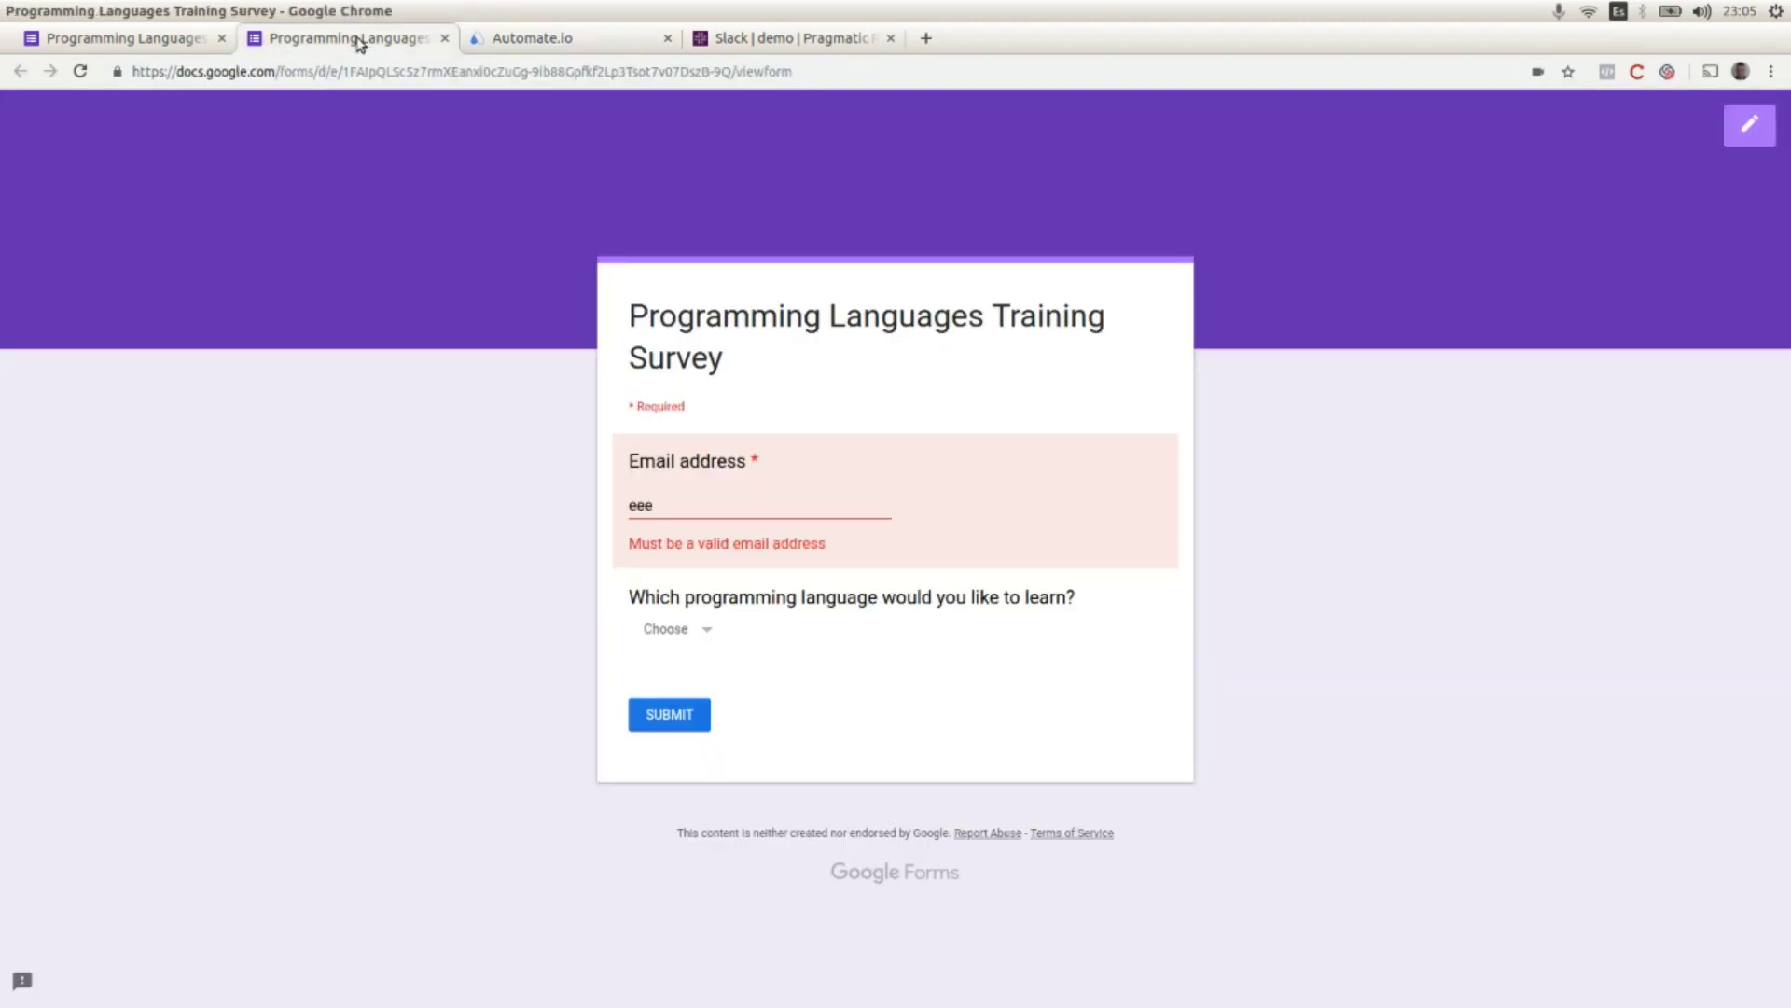
double_click(690, 506)
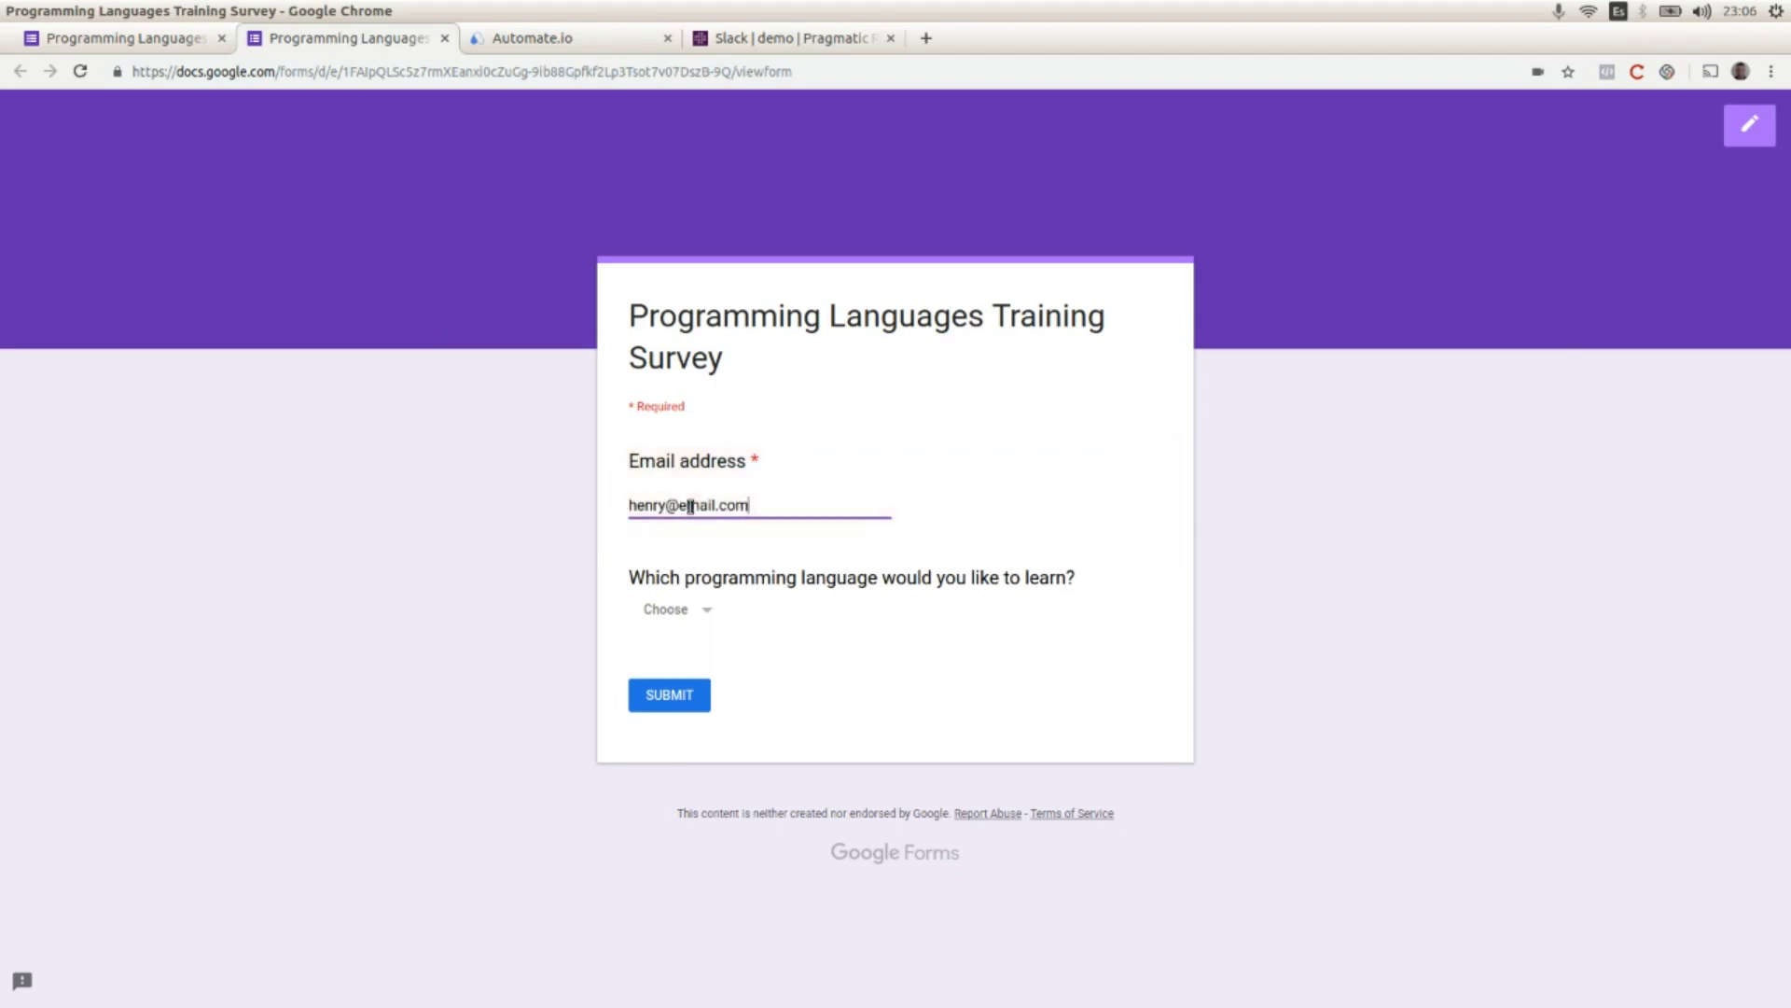
left_click(695, 616)
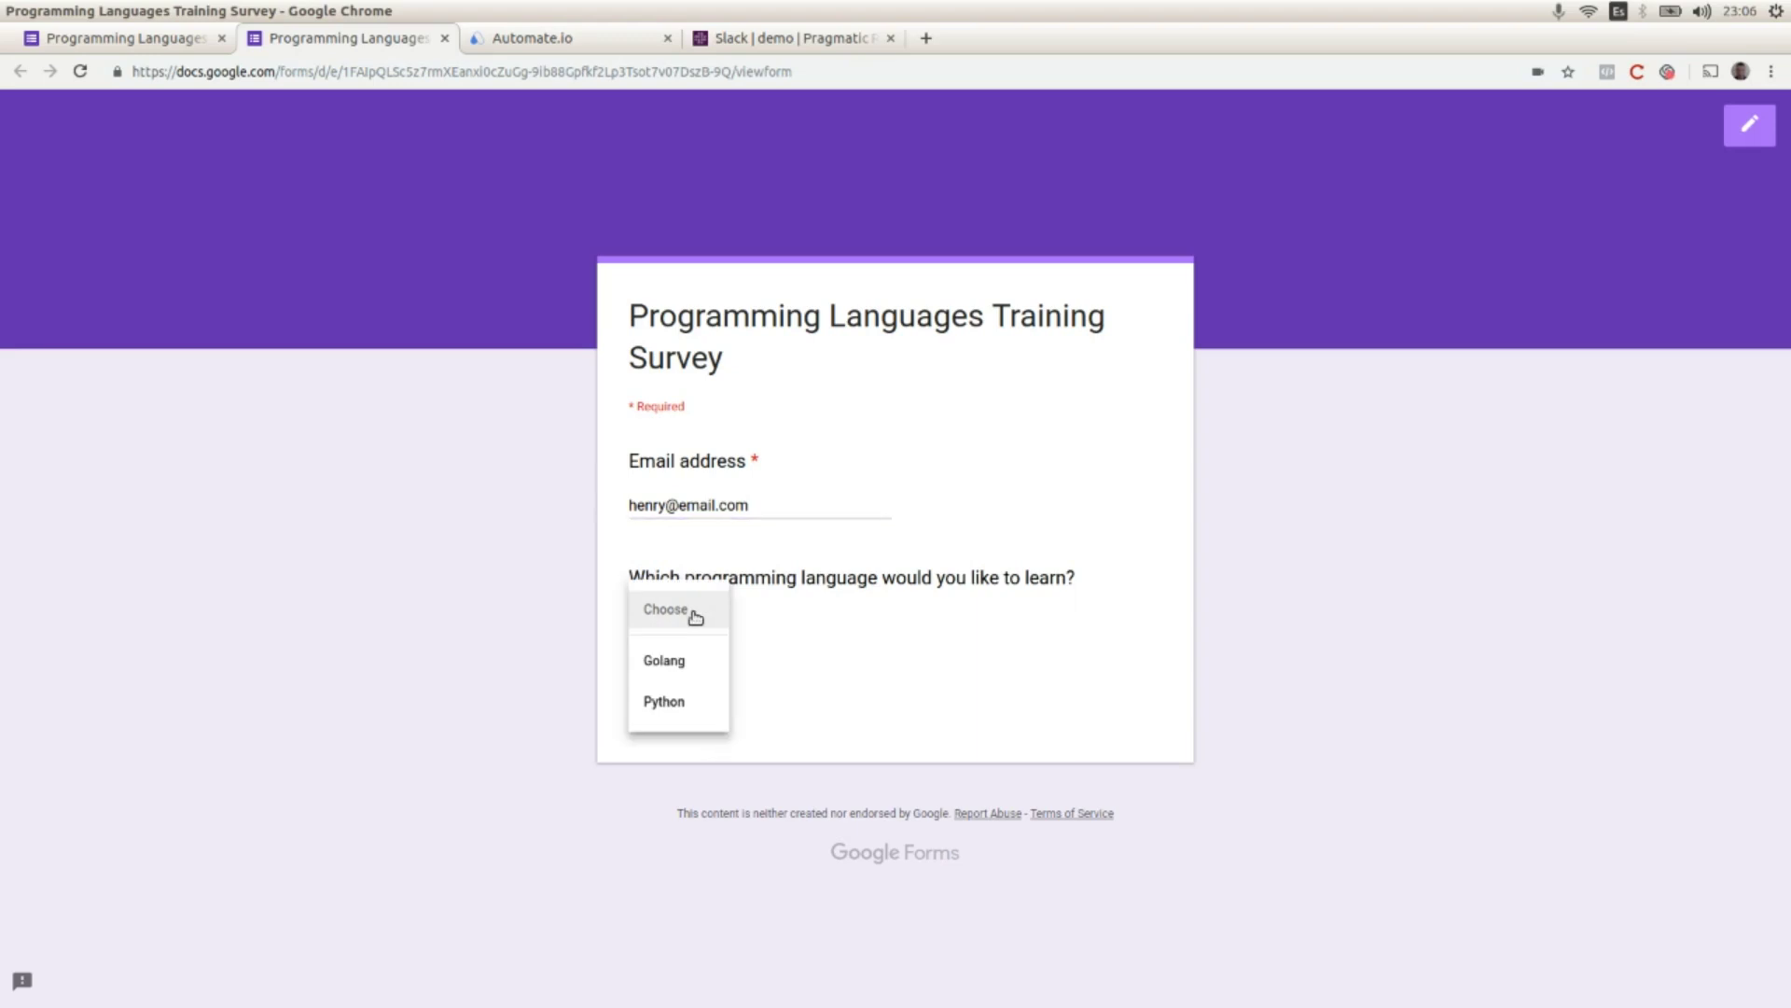
left_click(658, 659)
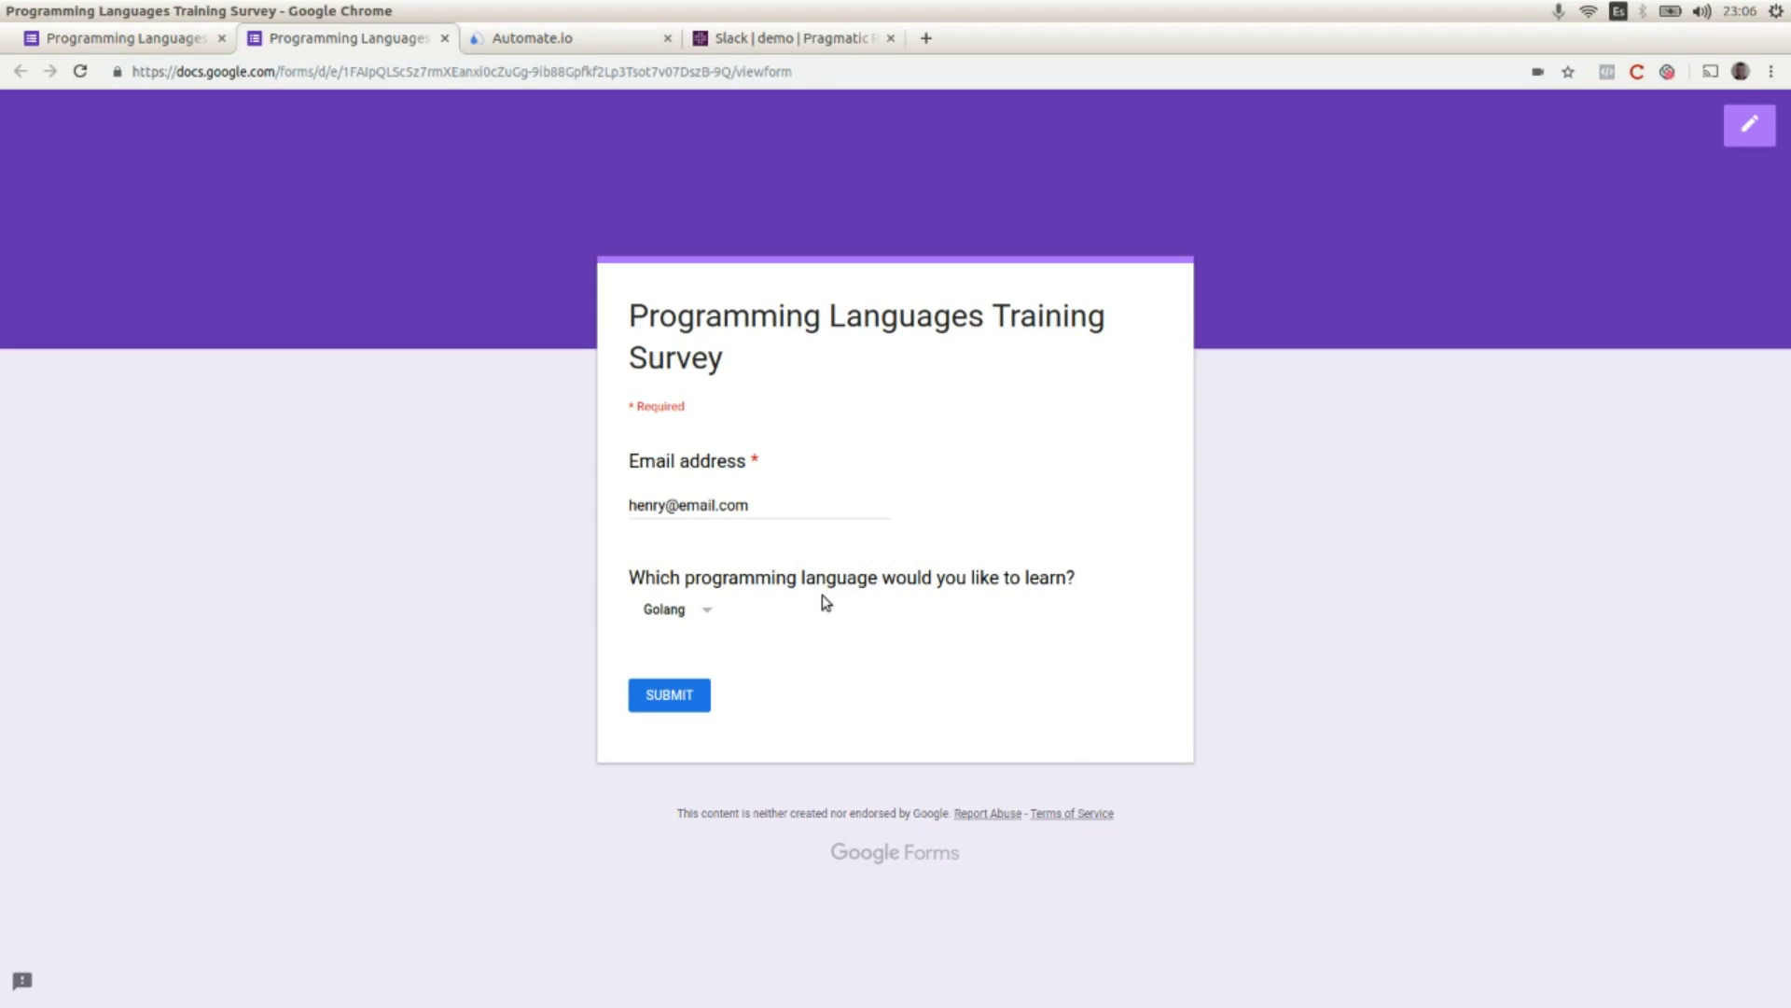
left_click(667, 700)
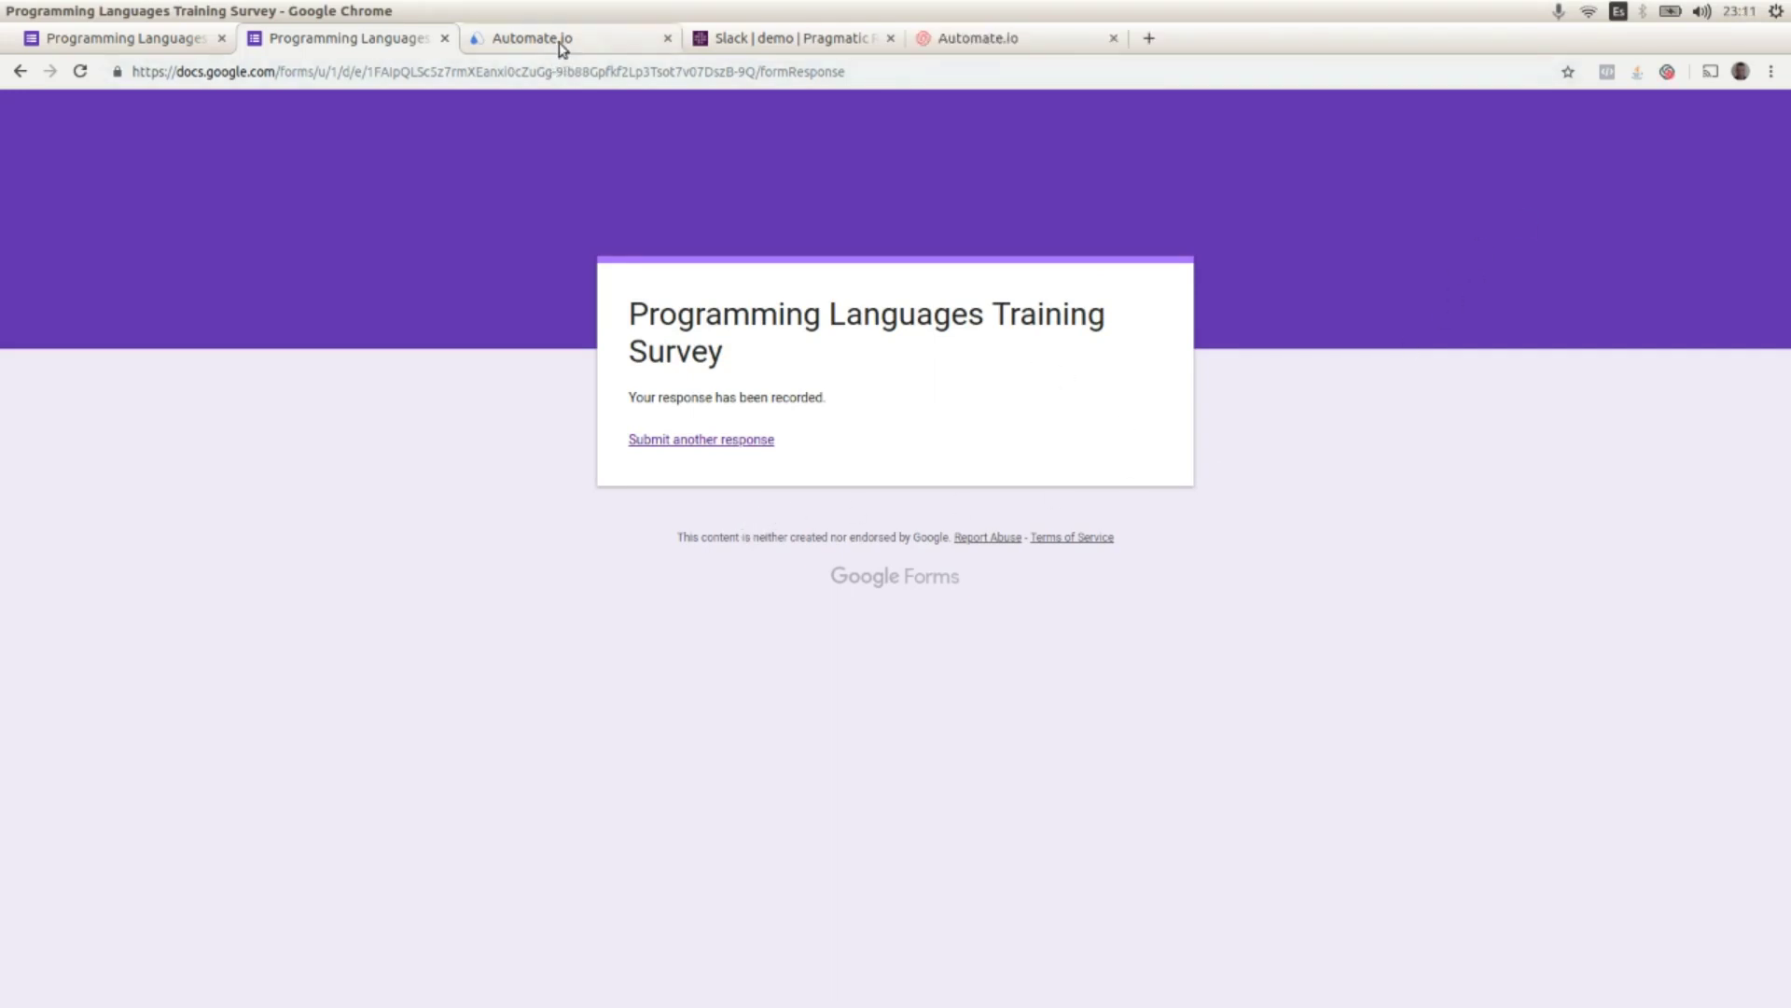
Step: Reload the Automate.io activity log to see the successful run, then check Slack #demo
left_click(558, 42)
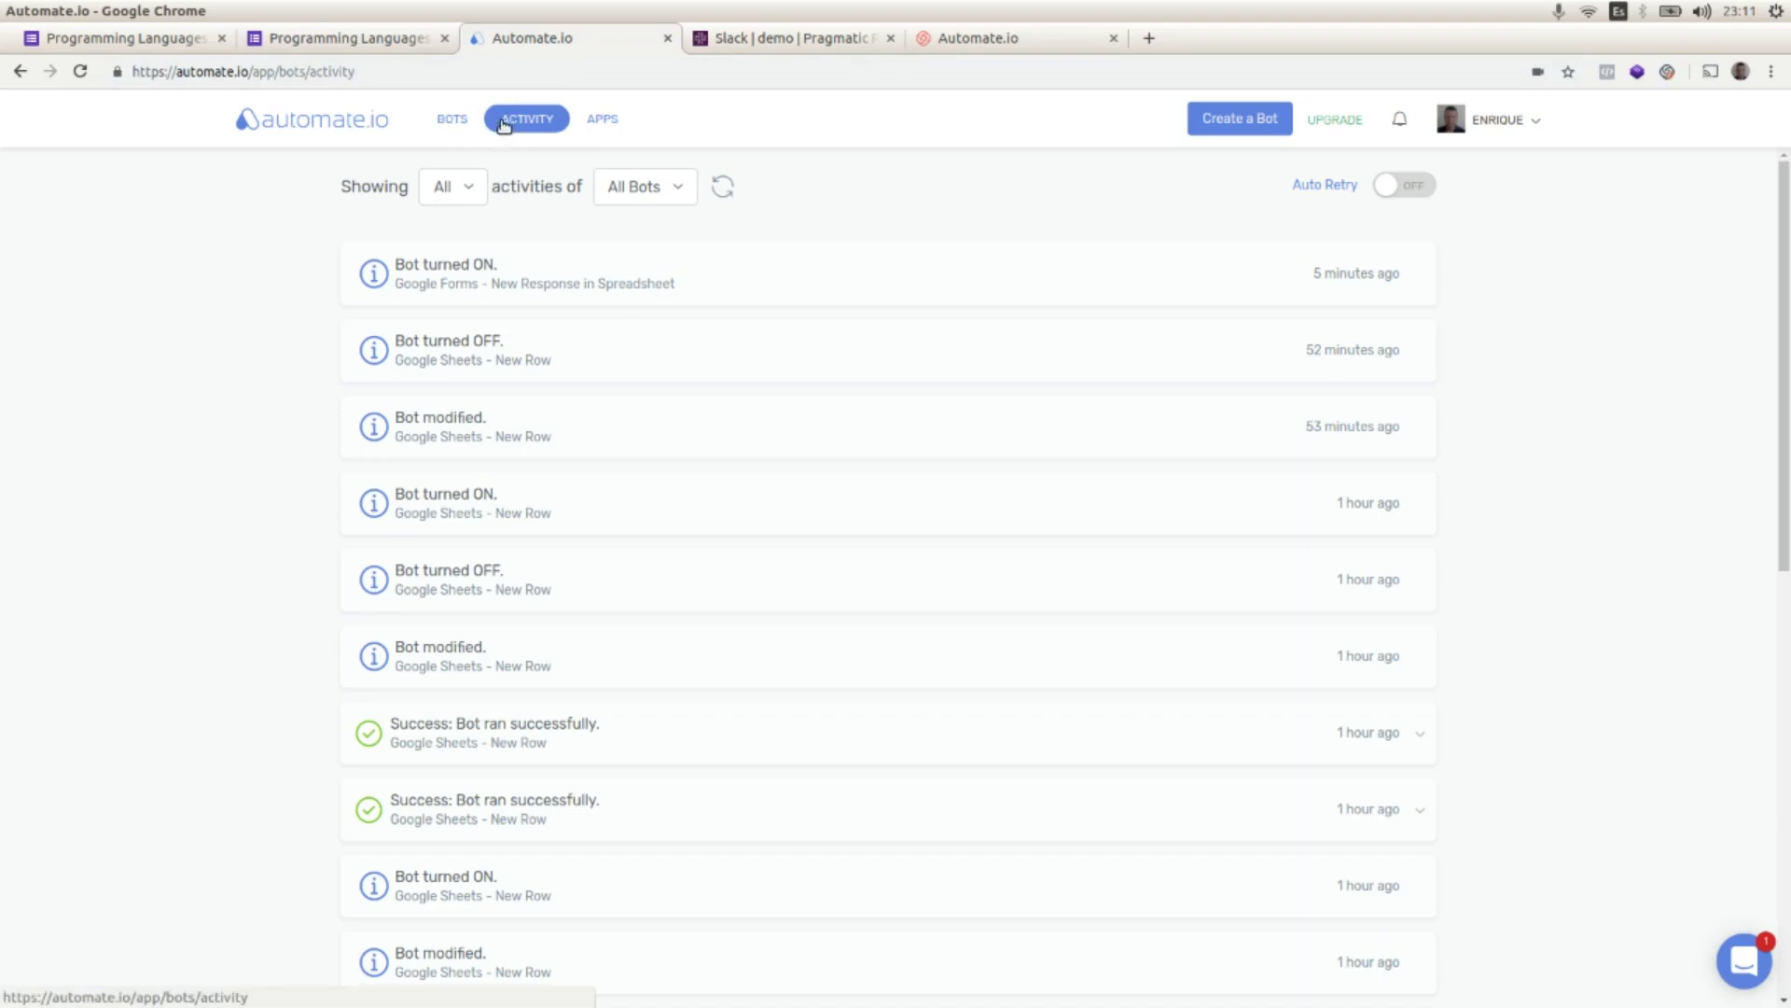
left_click(728, 187)
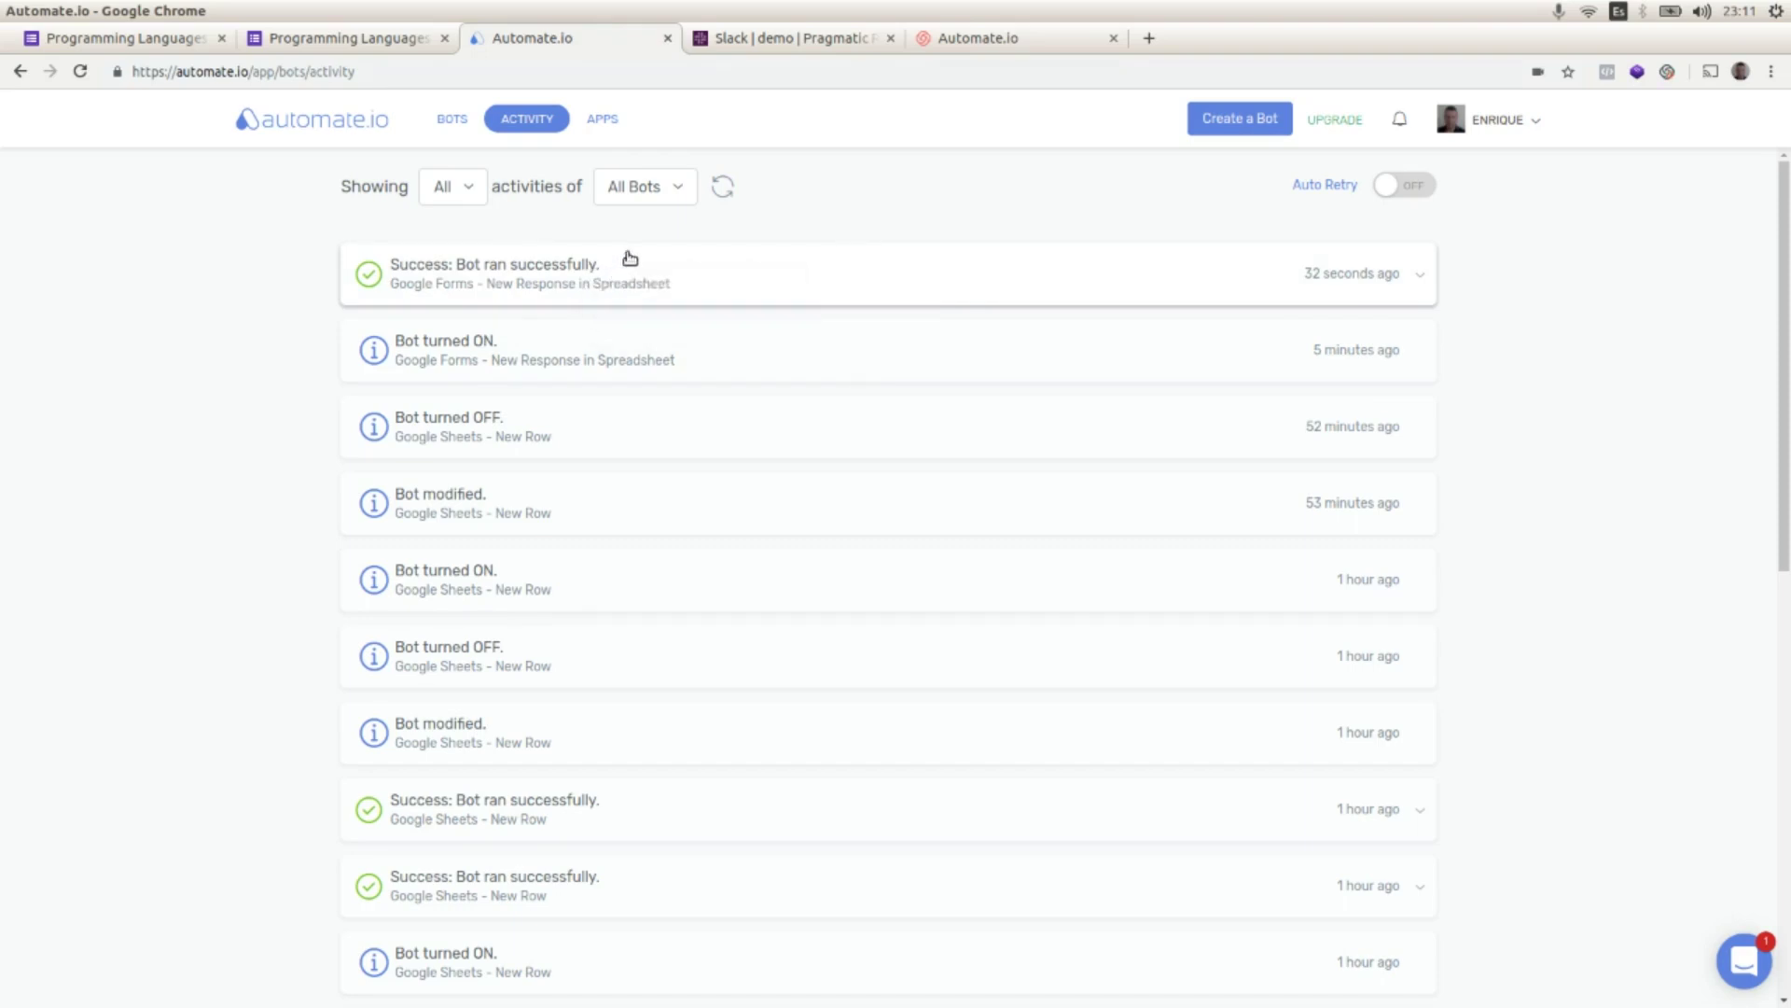
left_click(732, 42)
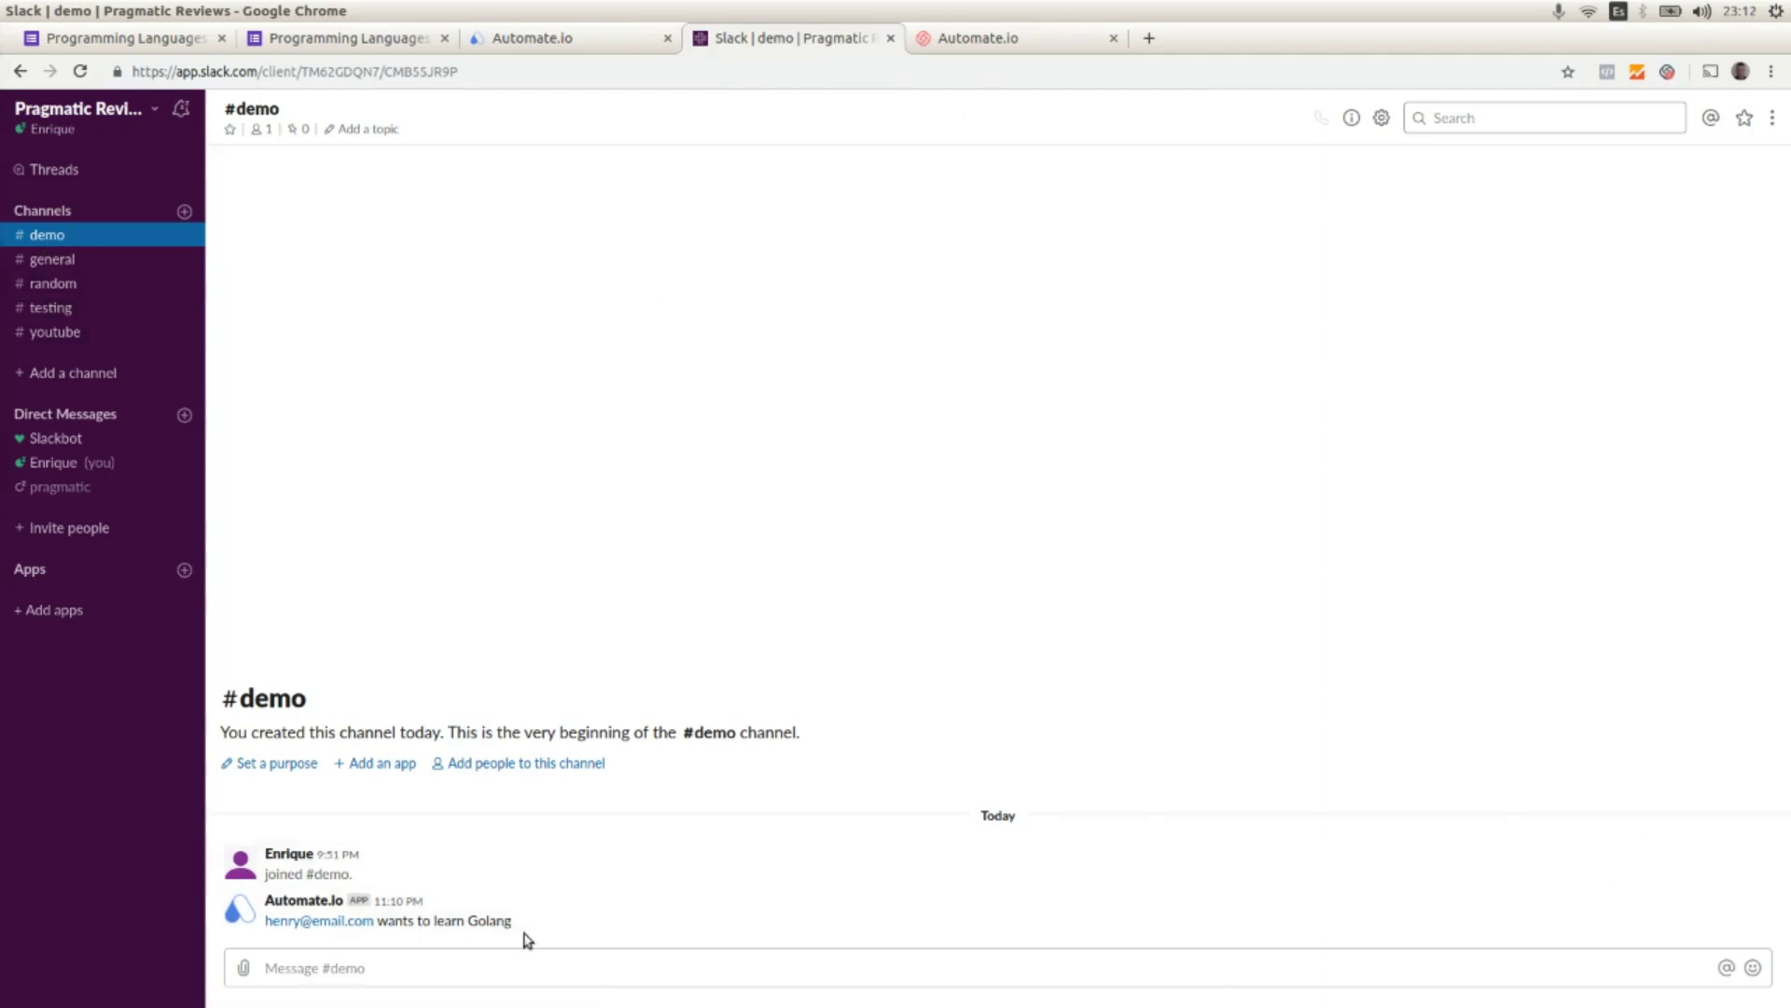
left_click_drag(512, 921, 238, 905)
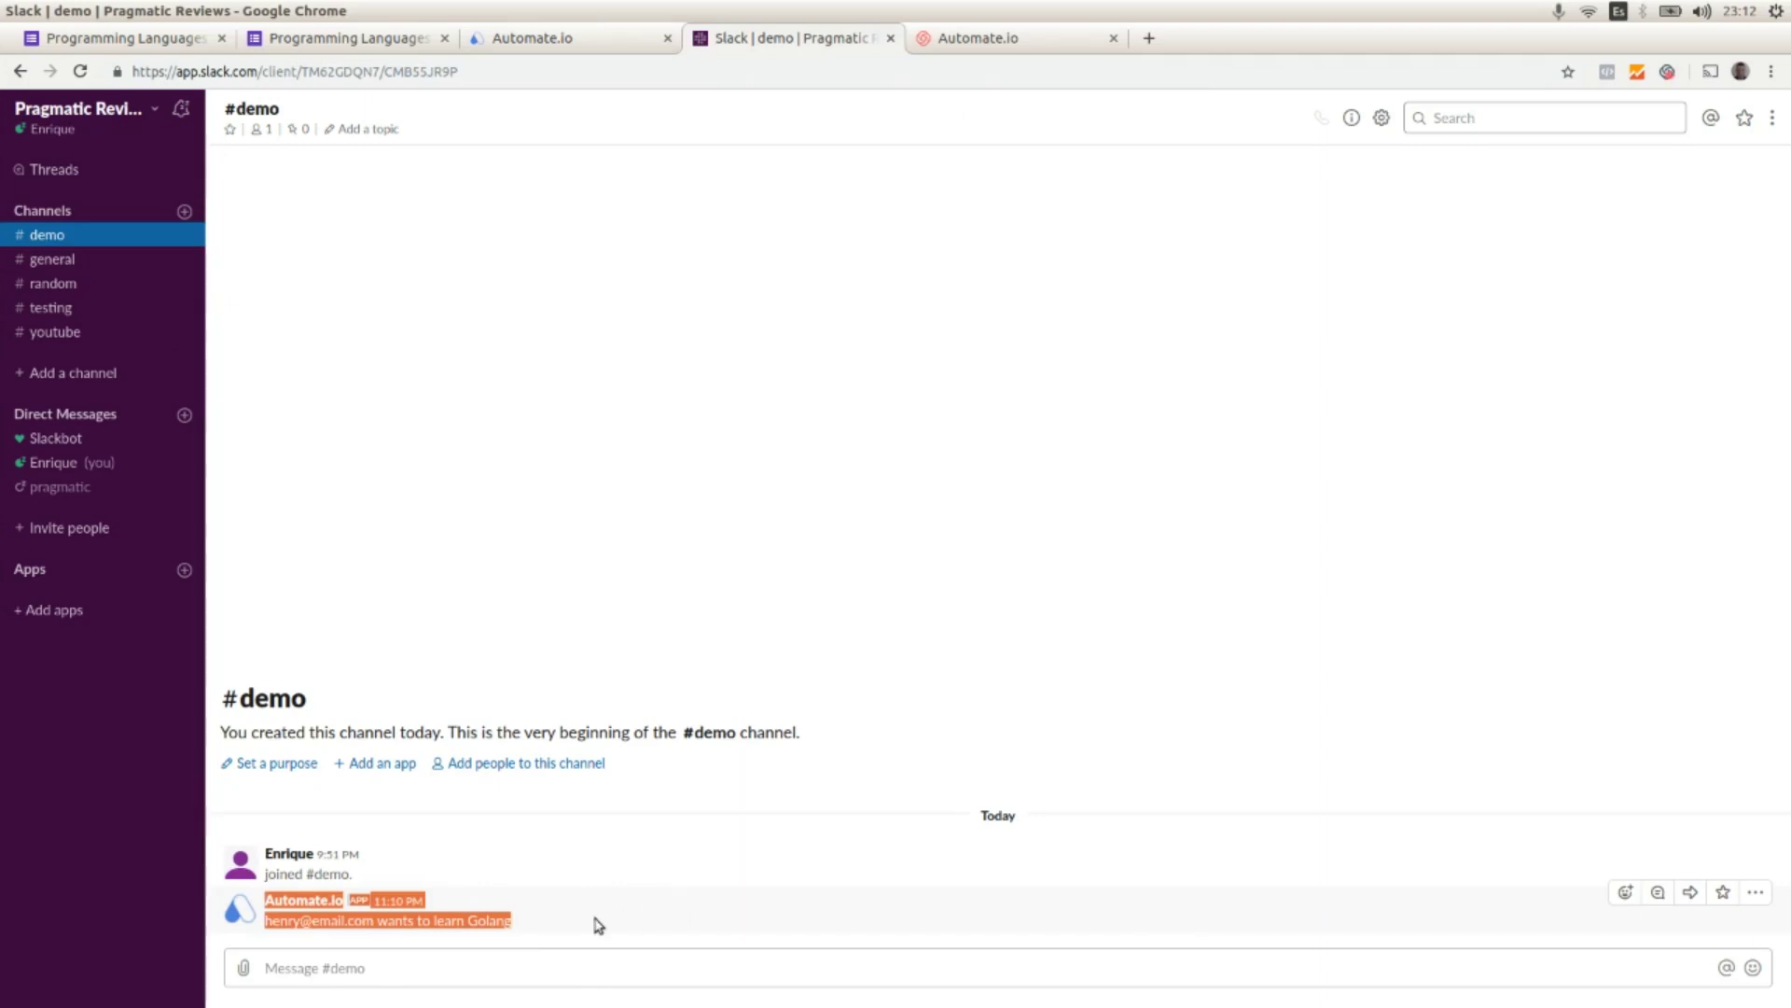
left_click(572, 926)
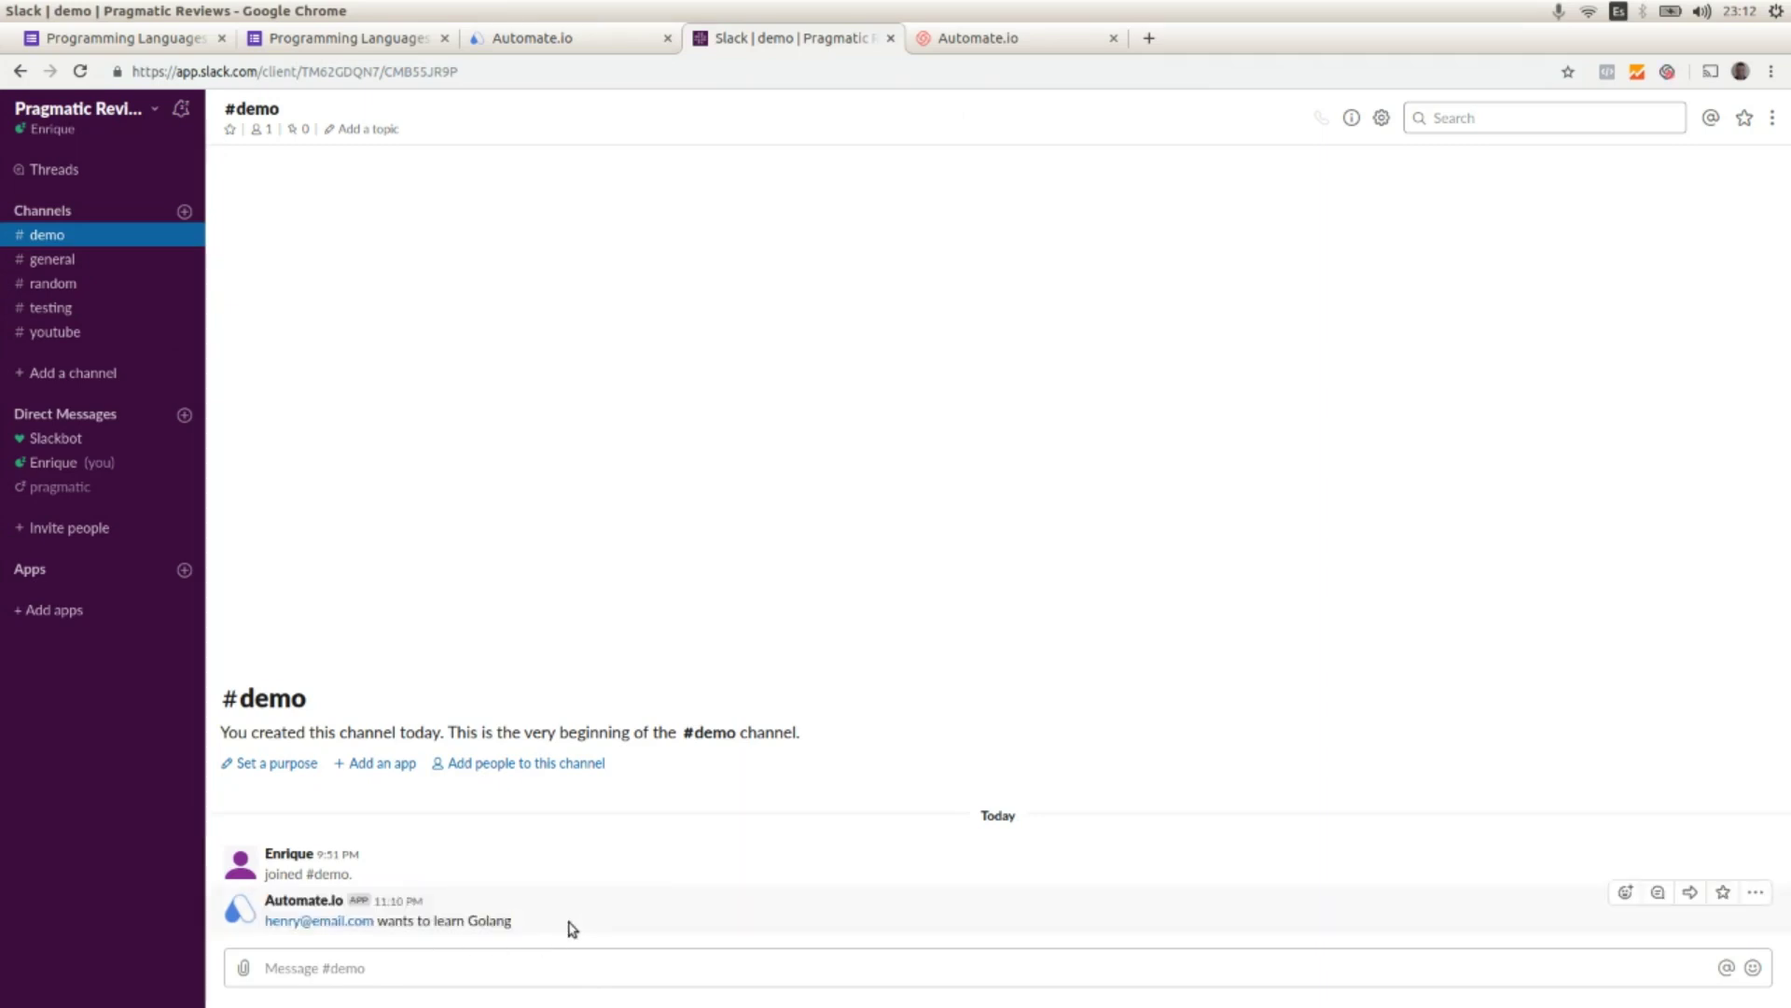